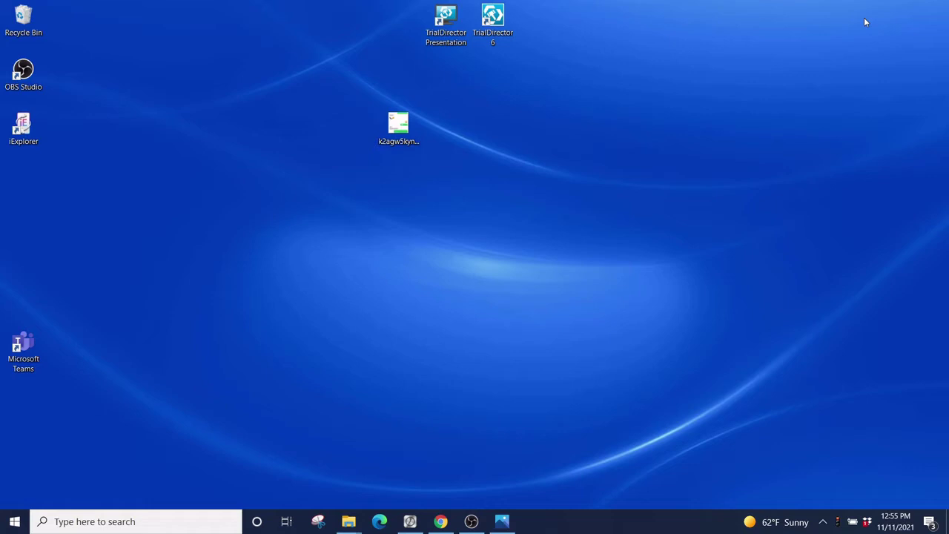
# Step: Launch Microsoft Store from the Start menu and search for 'itunes'
pyautogui.press('super')
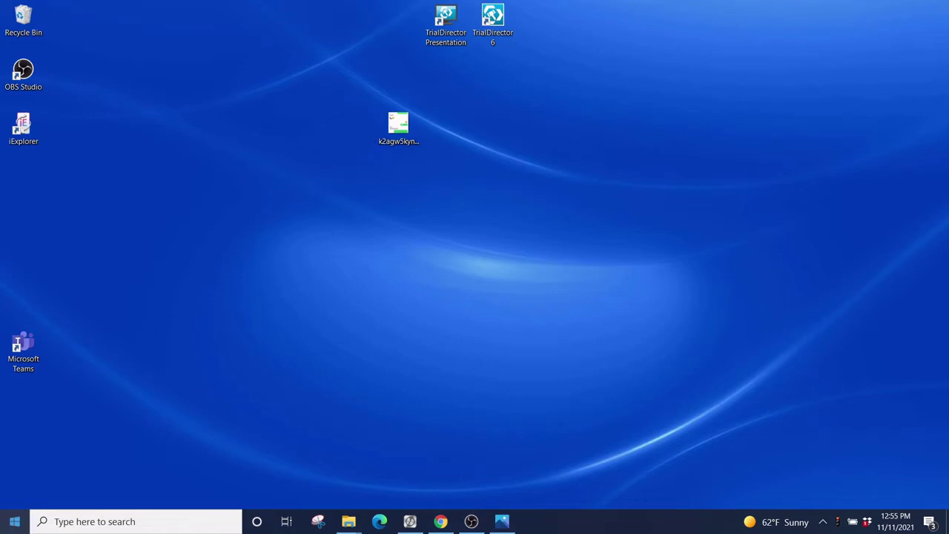
pyautogui.moveTo(107, 472)
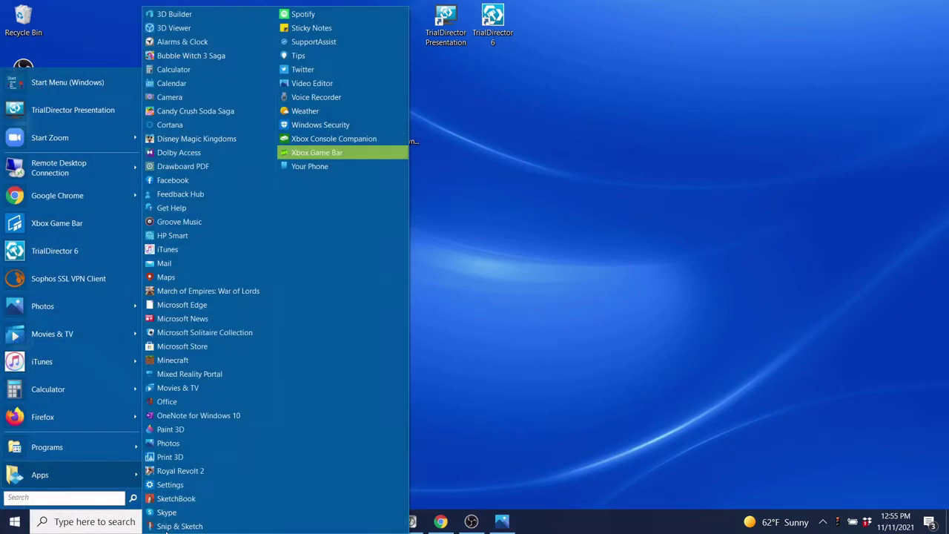
pyautogui.click(250, 352)
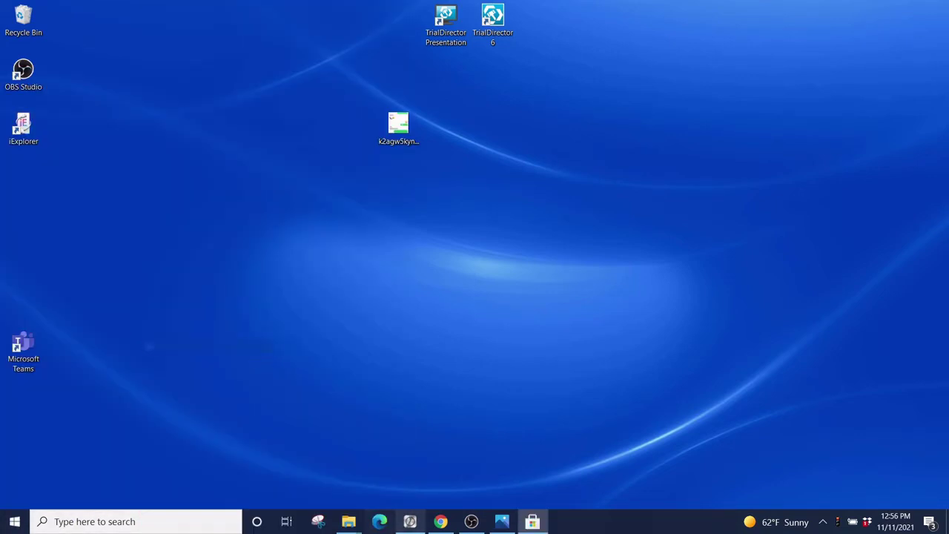
pyautogui.click(546, 33)
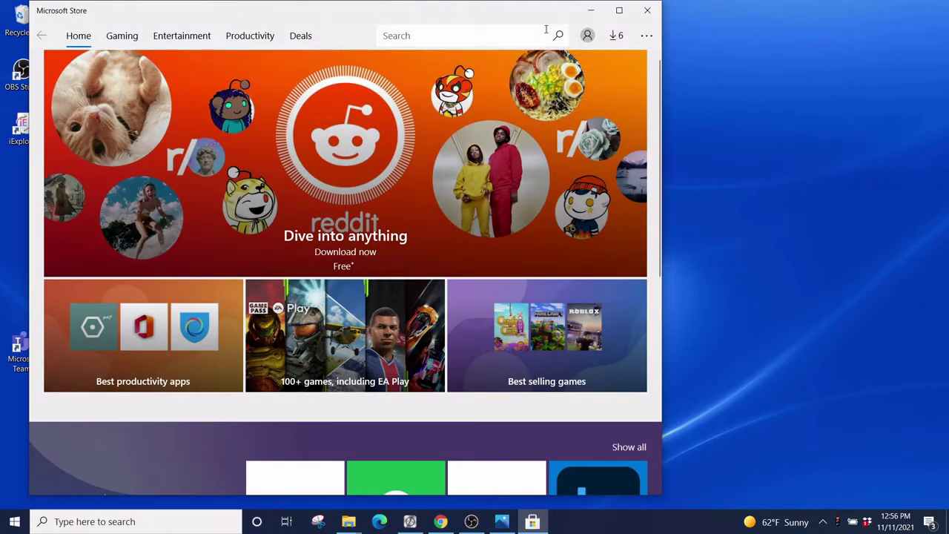
pyautogui.write('itunes')
pyautogui.press('Return')
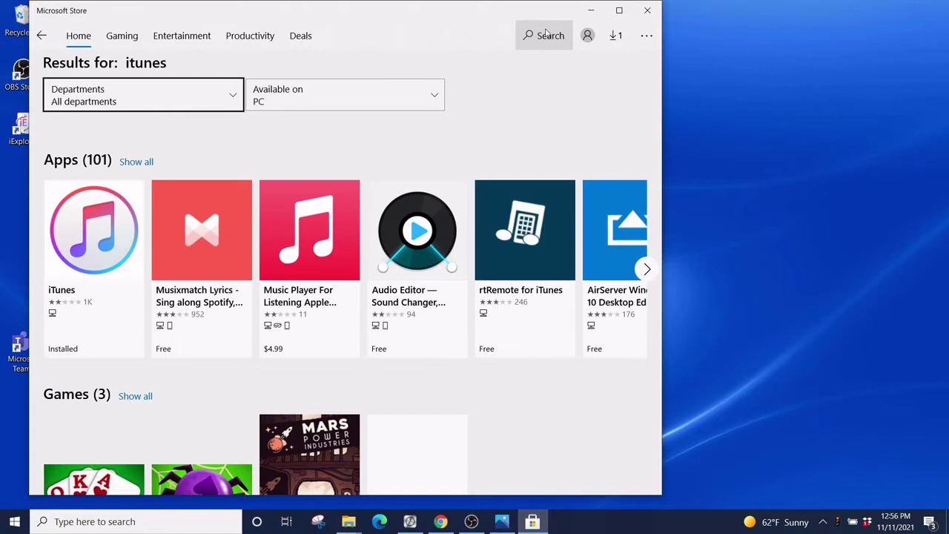
# Step: Open the iTunes app page so it starts downloading, then minimize the Store
pyautogui.click(130, 259)
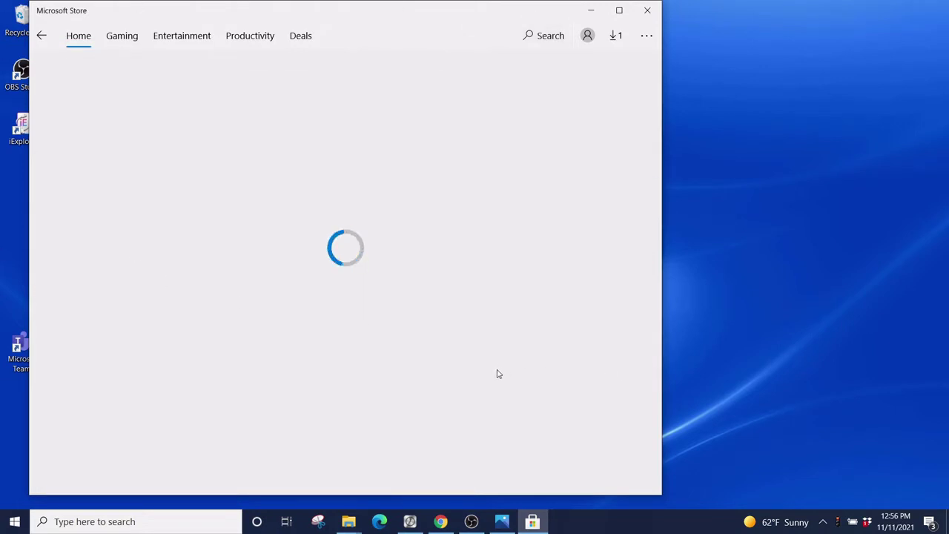
pyautogui.scroll(-3, 397, 371)
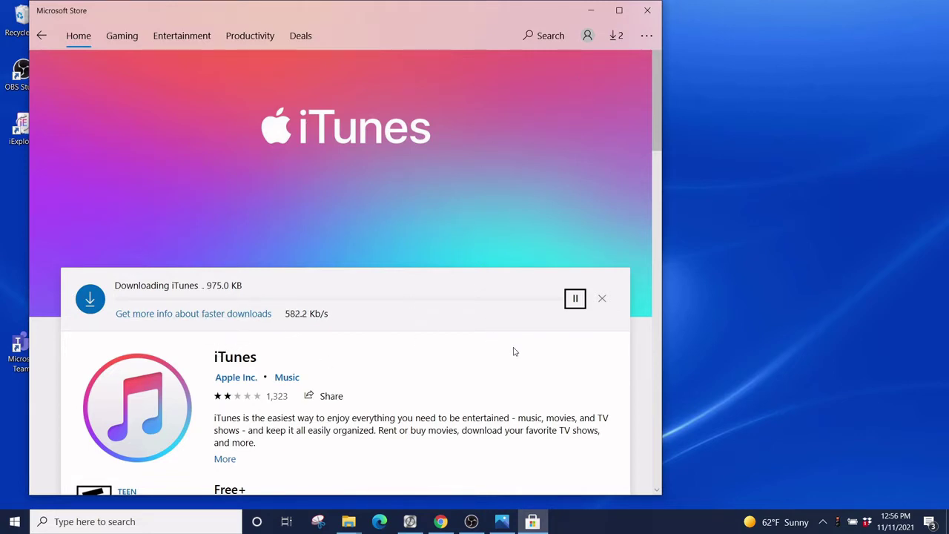
pyautogui.click(591, 10)
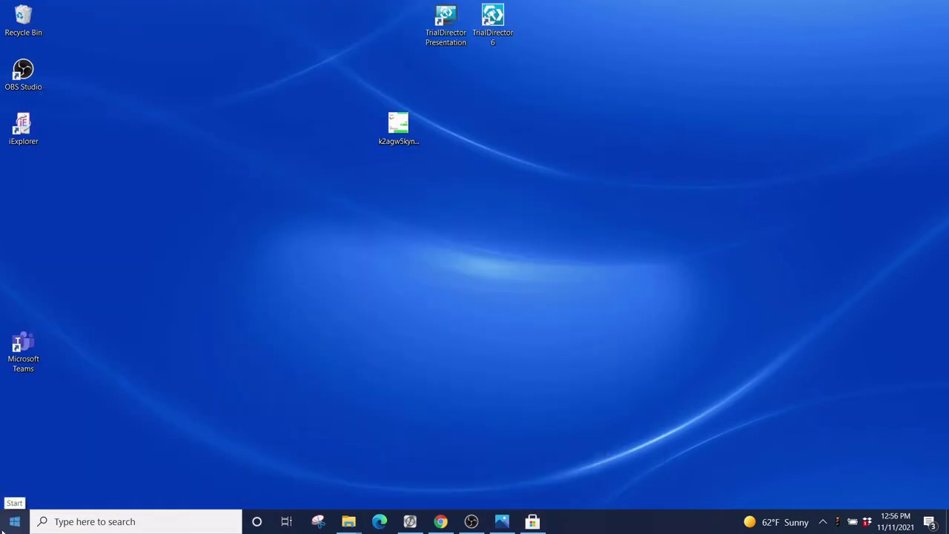
# Step: Launch iTunes from a Start search for 'itunes' and maximize its window
pyautogui.click(4, 527)
pyautogui.write('itunes')
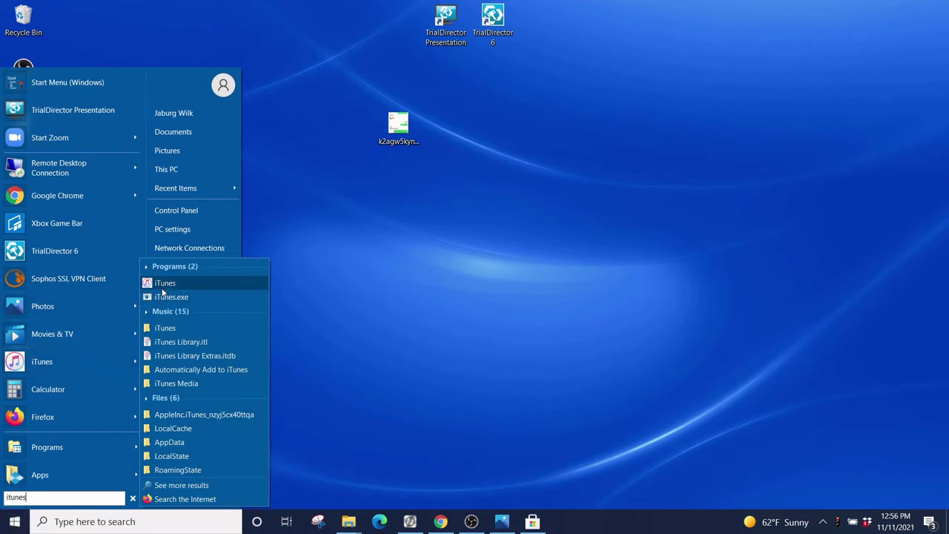
pyautogui.click(162, 284)
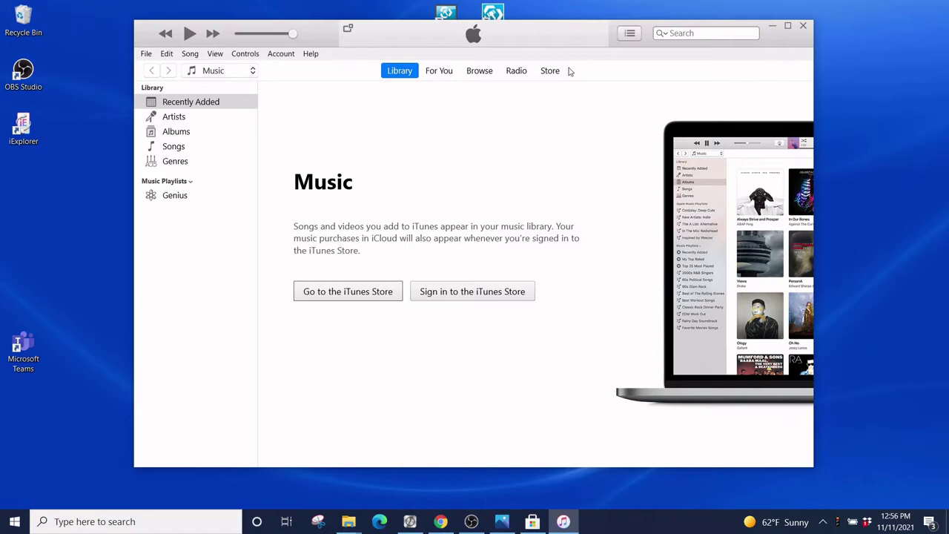
pyautogui.click(788, 27)
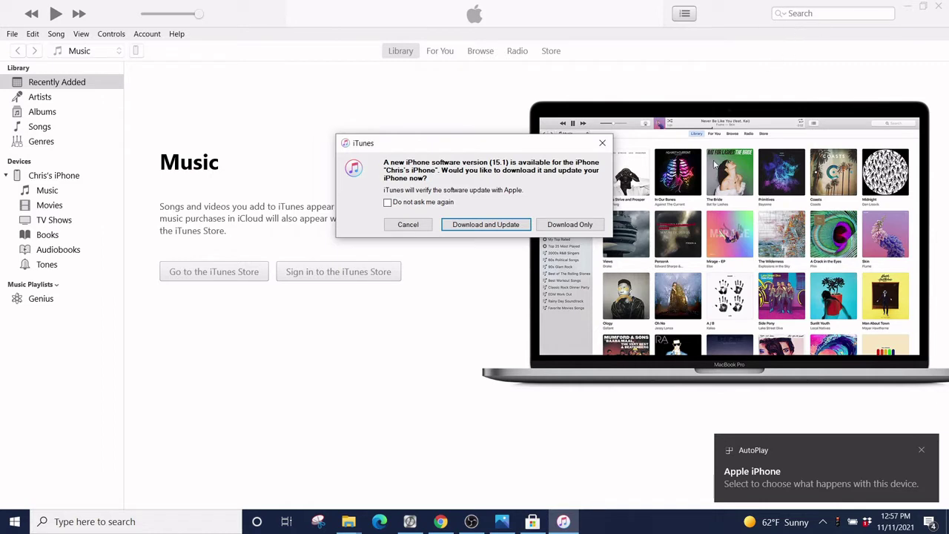
# Step: Close the prompt offering iPhone software update 15.1
pyautogui.click(604, 146)
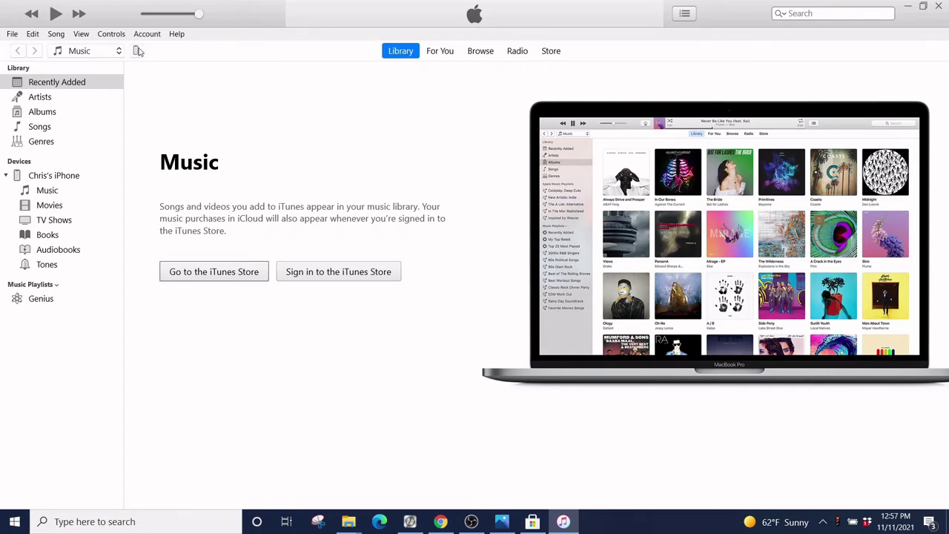
# Step: Open the connected iPhone's Summary page from the device icon beside Music
pyautogui.click(137, 52)
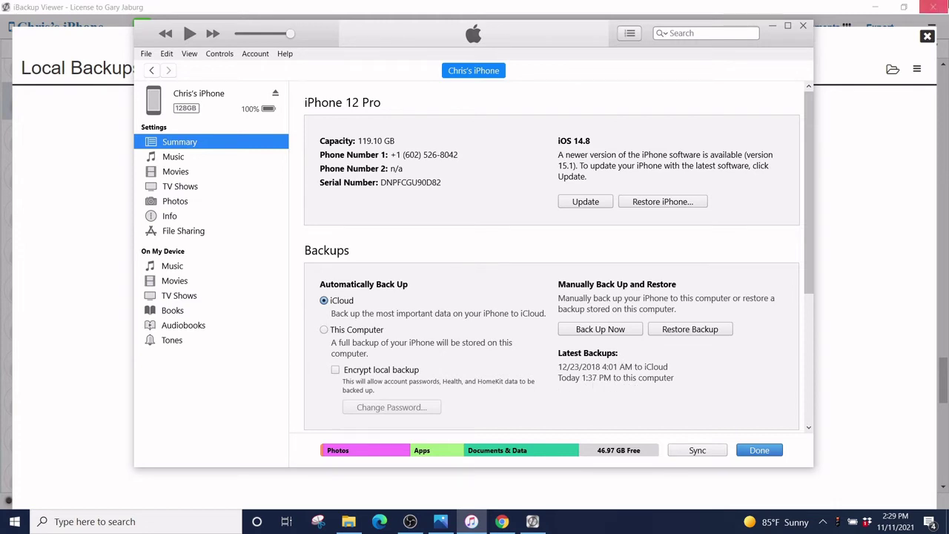
# Step: Minimize iTunes and point iBackup Viewer at the Apple > MobileSync > Backup folder
pyautogui.click(772, 27)
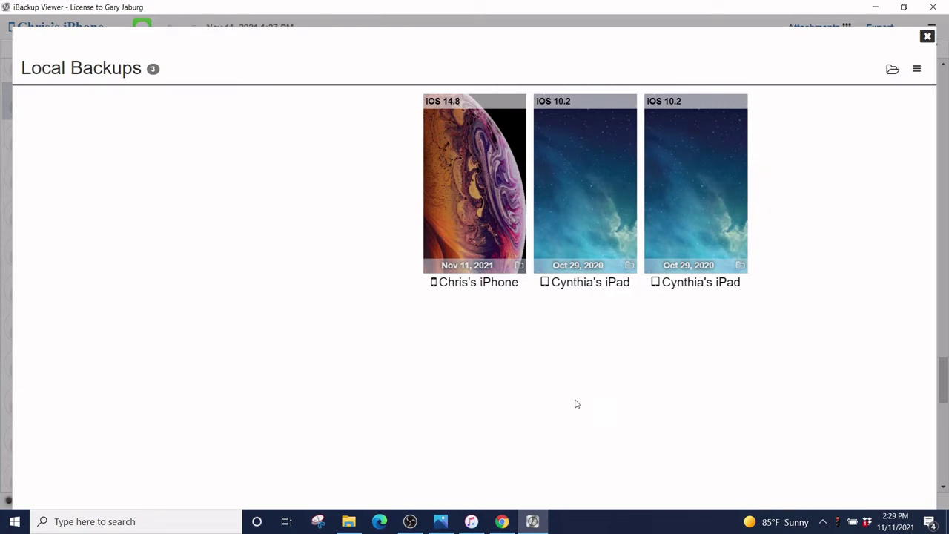
pyautogui.click(893, 73)
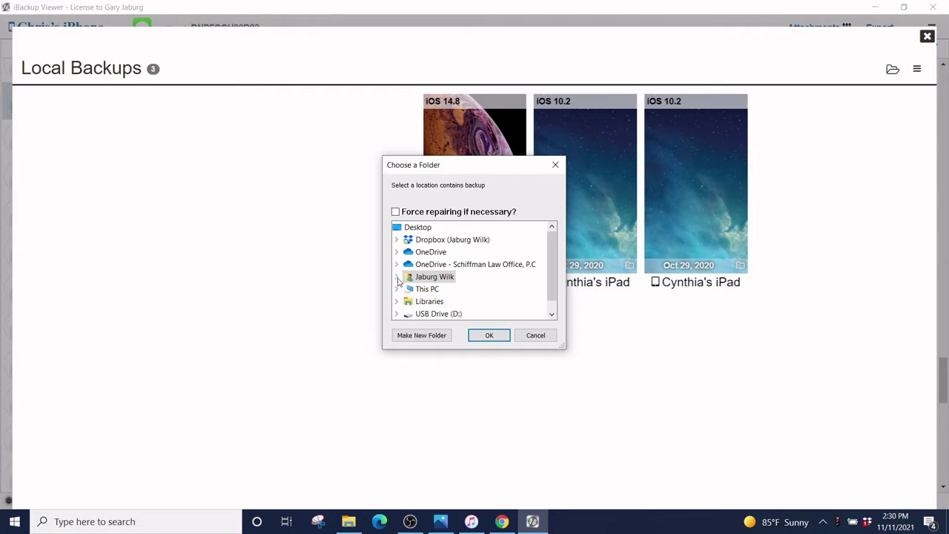
pyautogui.click(398, 277)
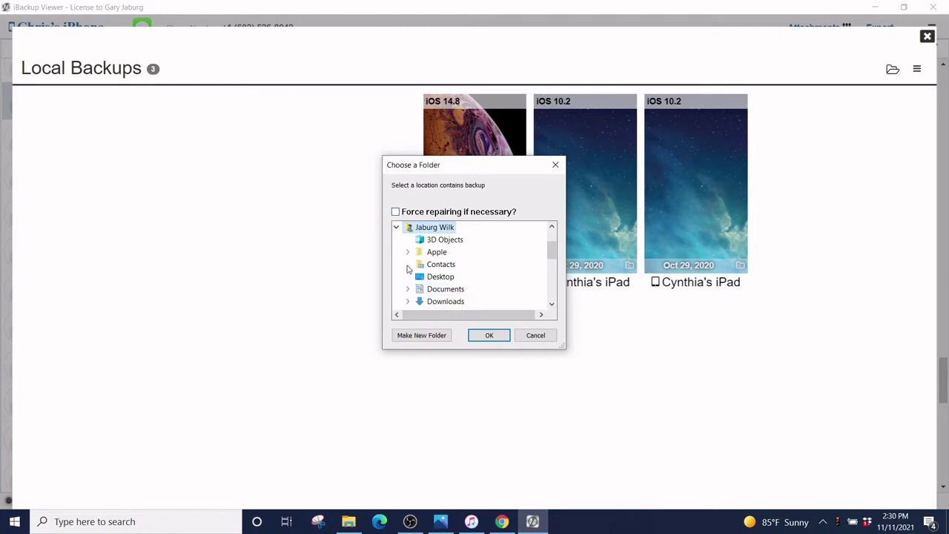
pyautogui.click(407, 252)
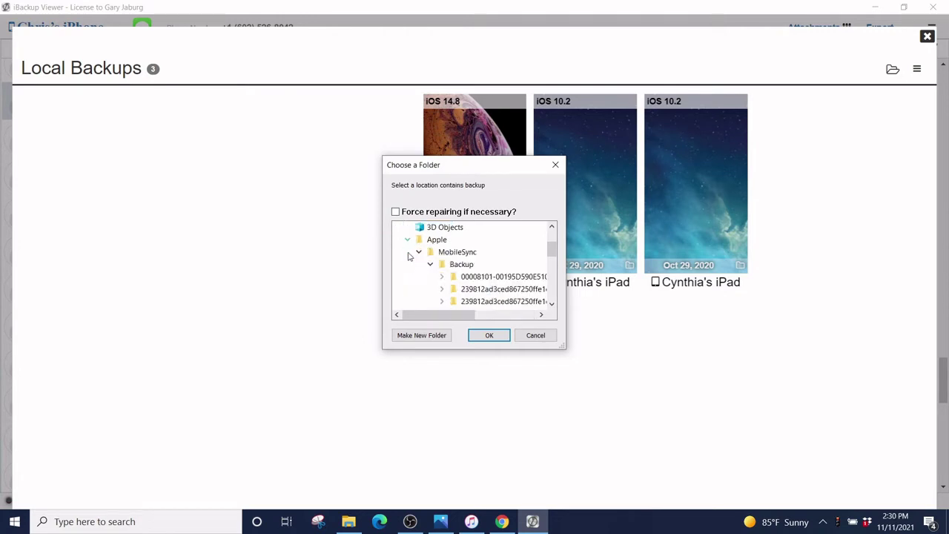
pyautogui.click(457, 265)
pyautogui.click(486, 335)
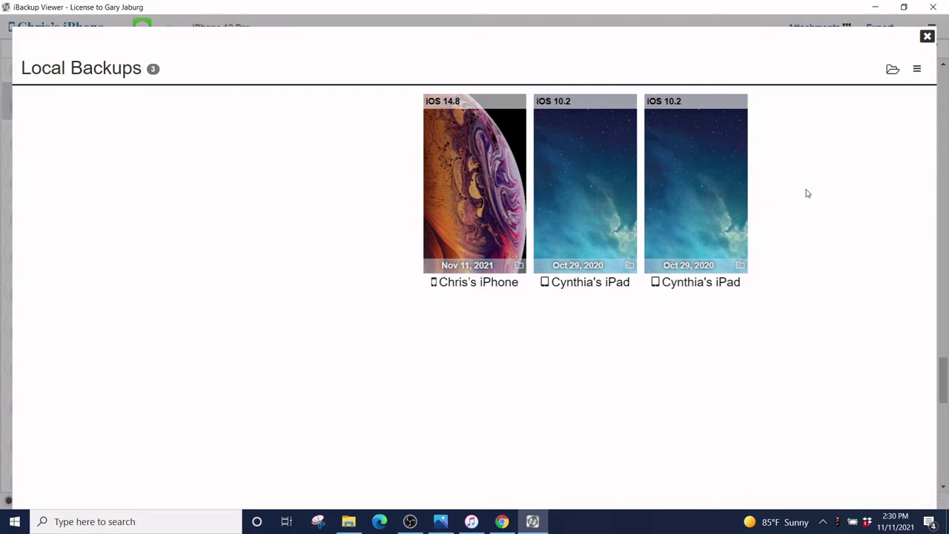
# Step: Open the iOS 14.8 iPhone backup dated Nov 11, 2021
pyautogui.click(450, 212)
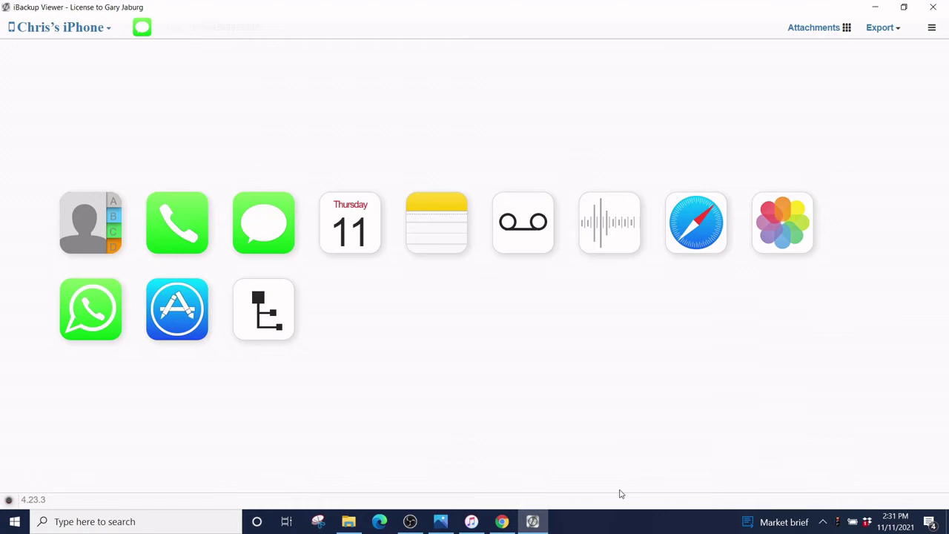
# Step: Open Messages, view the 11/07/2021 conversation, then open the chat list's keyword filter
pyautogui.click(288, 219)
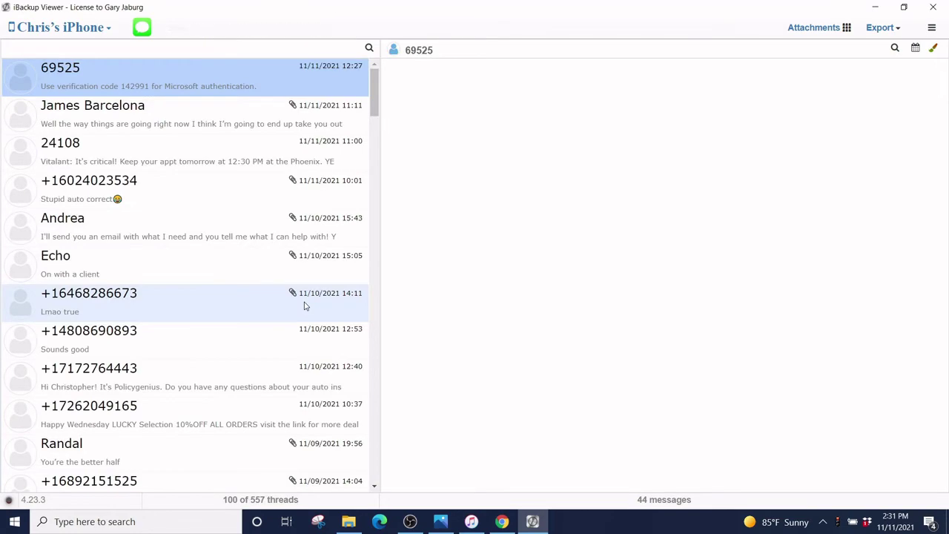
pyautogui.scroll(-5, 304, 307)
pyautogui.scroll(-5, 304, 306)
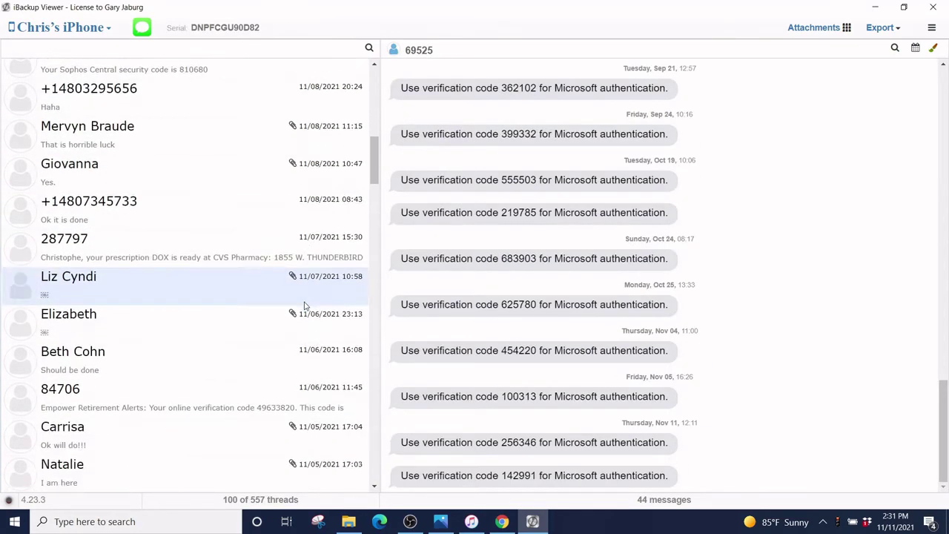
pyautogui.click(237, 288)
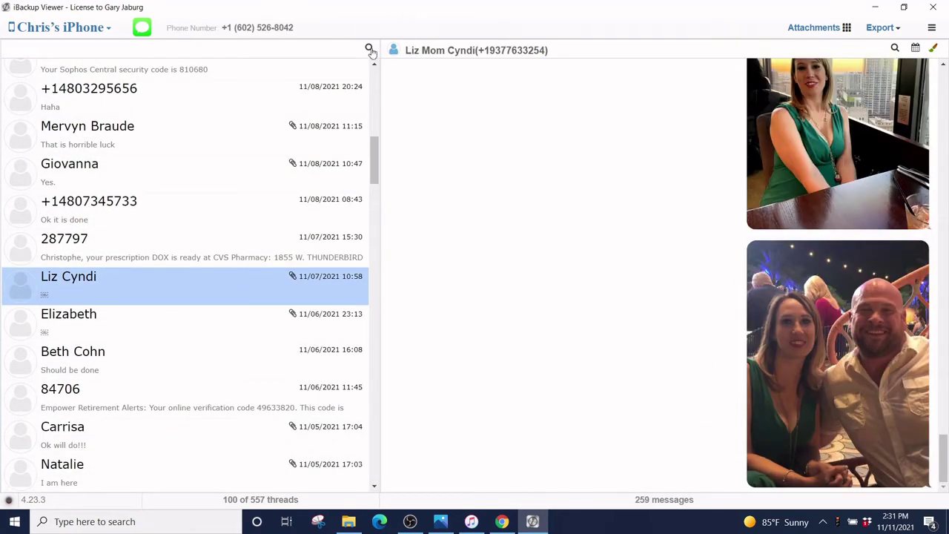
pyautogui.scroll(5, 783, 252)
pyautogui.scroll(10, 785, 257)
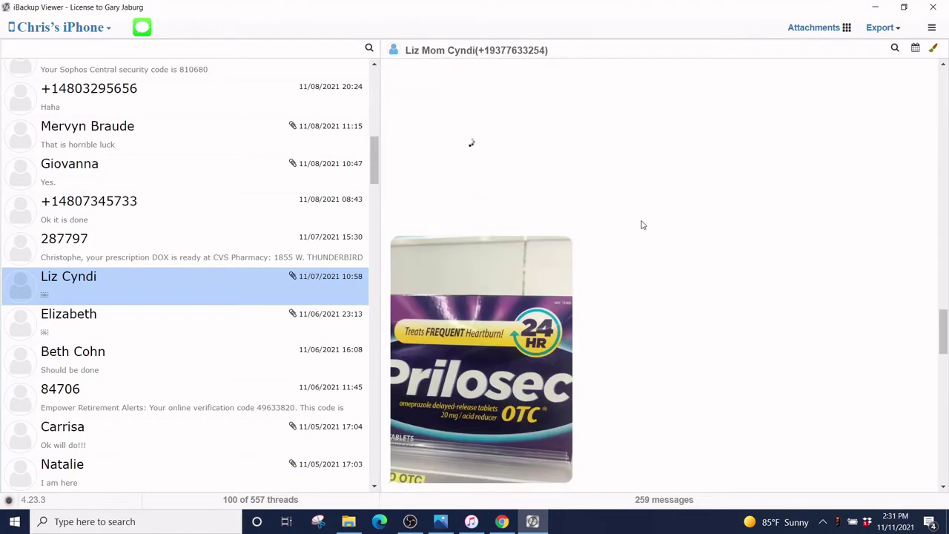
pyautogui.scroll(5, 636, 222)
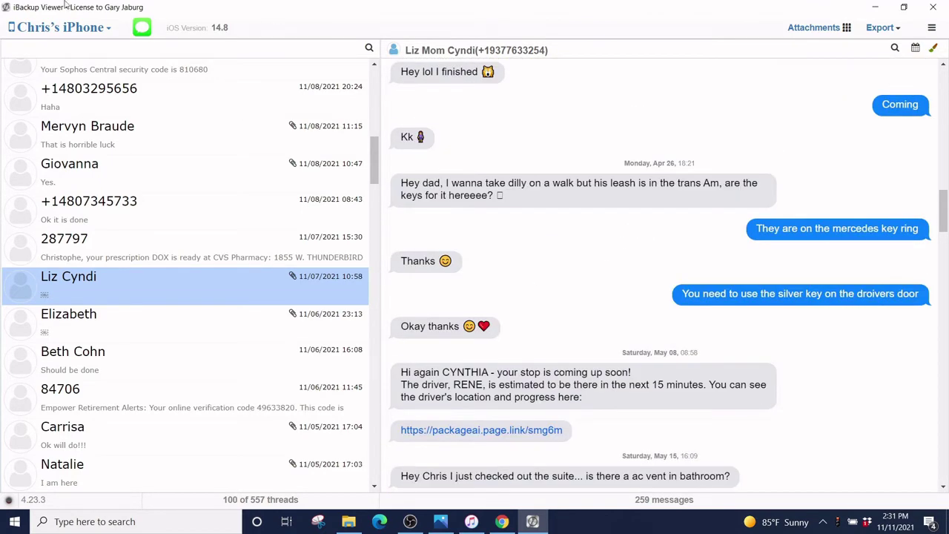
pyautogui.click(191, 52)
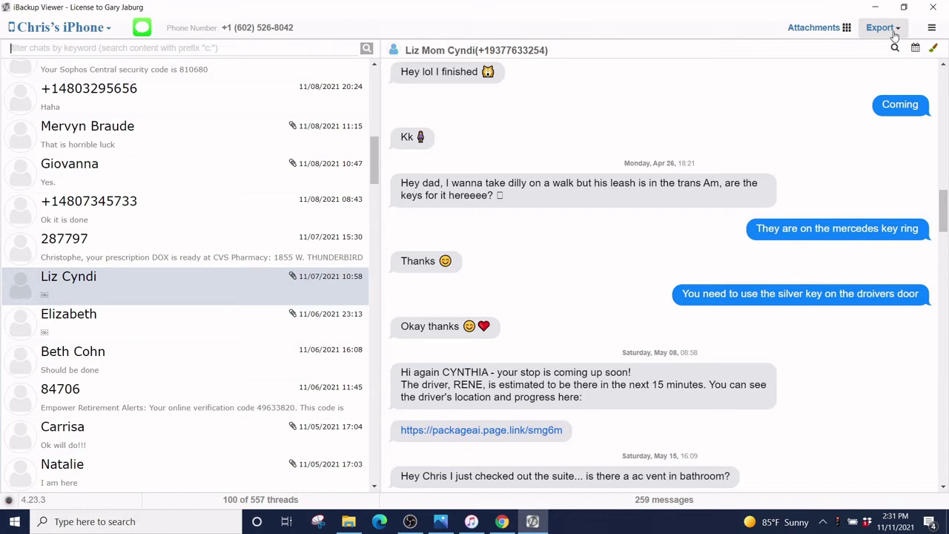
# Step: Choose Export > Current Thread to PDF, then cancel the PDF Settings dialog
pyautogui.click(895, 30)
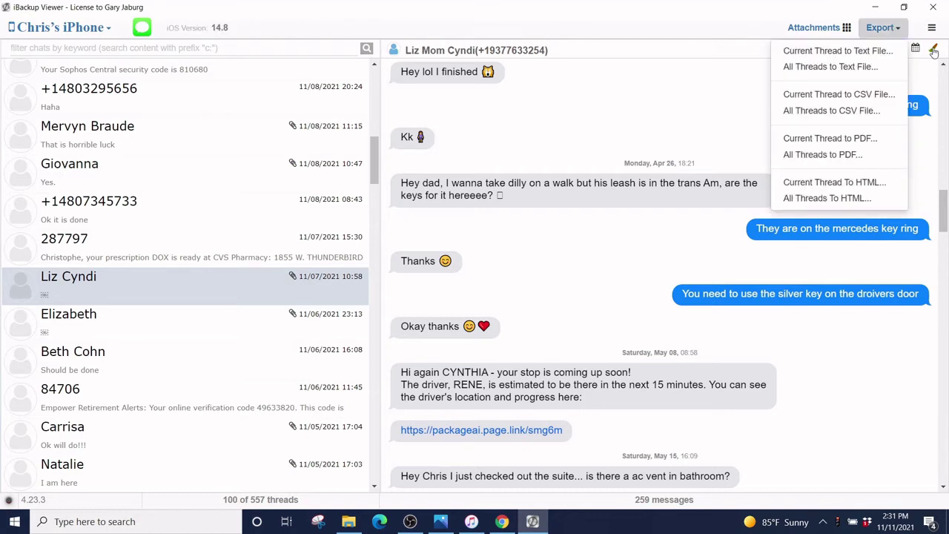
pyautogui.click(887, 140)
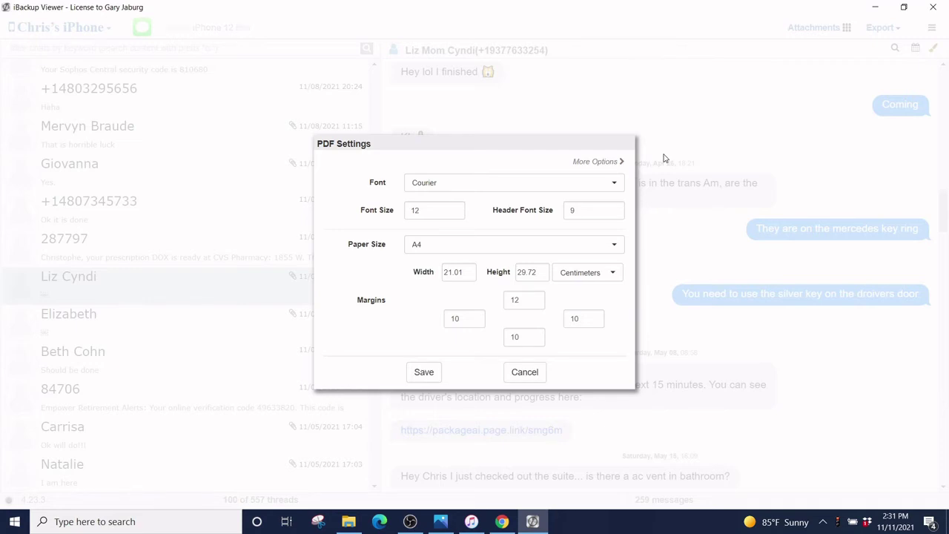
pyautogui.click(540, 372)
pyautogui.click(927, 25)
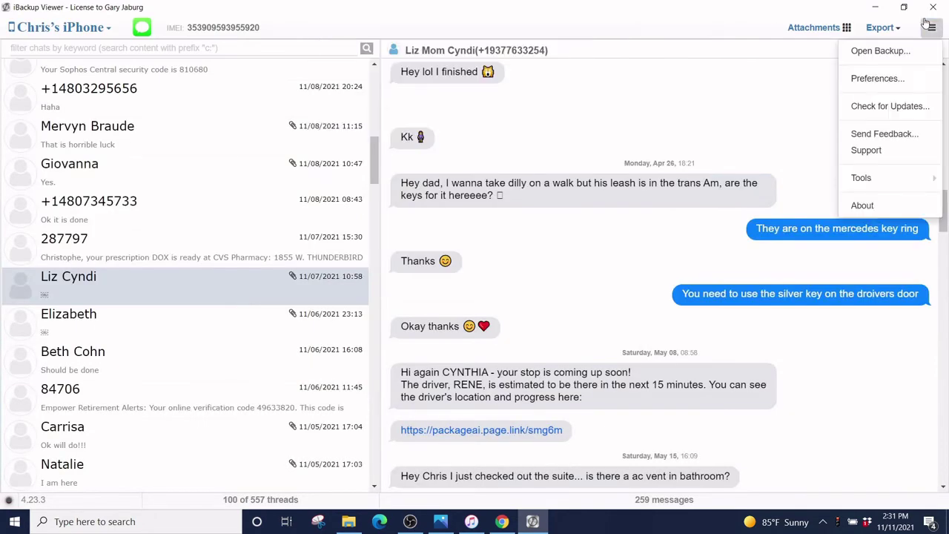
pyautogui.click(901, 76)
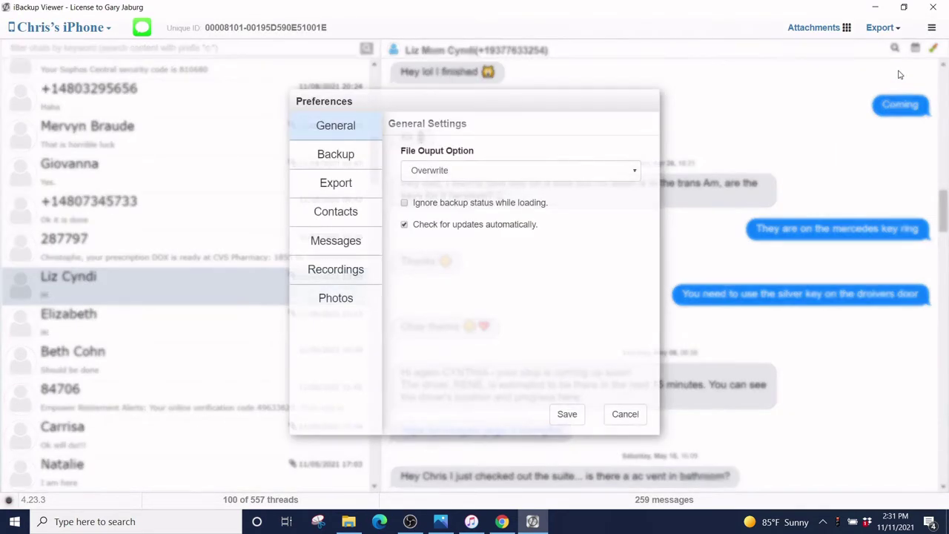
pyautogui.click(340, 244)
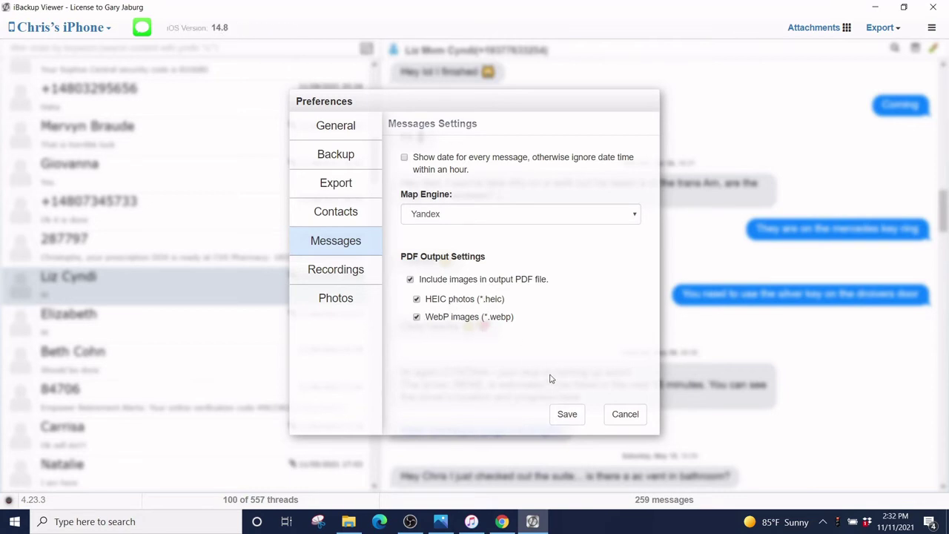
pyautogui.click(623, 414)
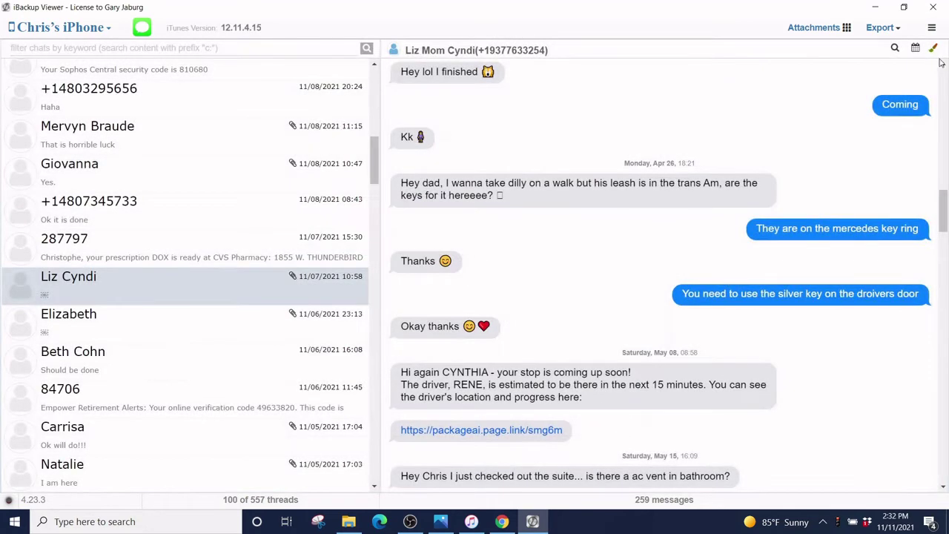
# Step: Export the current thread to PDF and expand PDF Settings with More Options
pyautogui.click(880, 27)
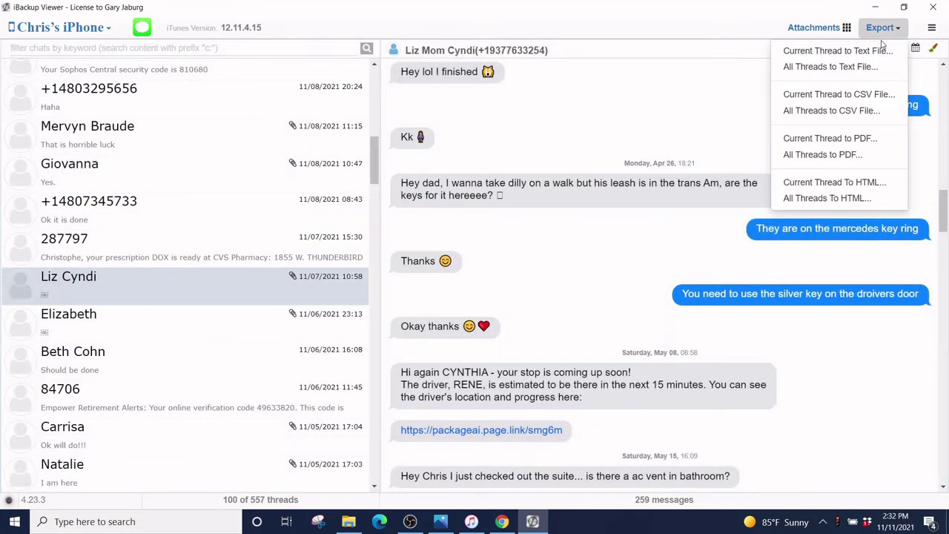
pyautogui.click(866, 140)
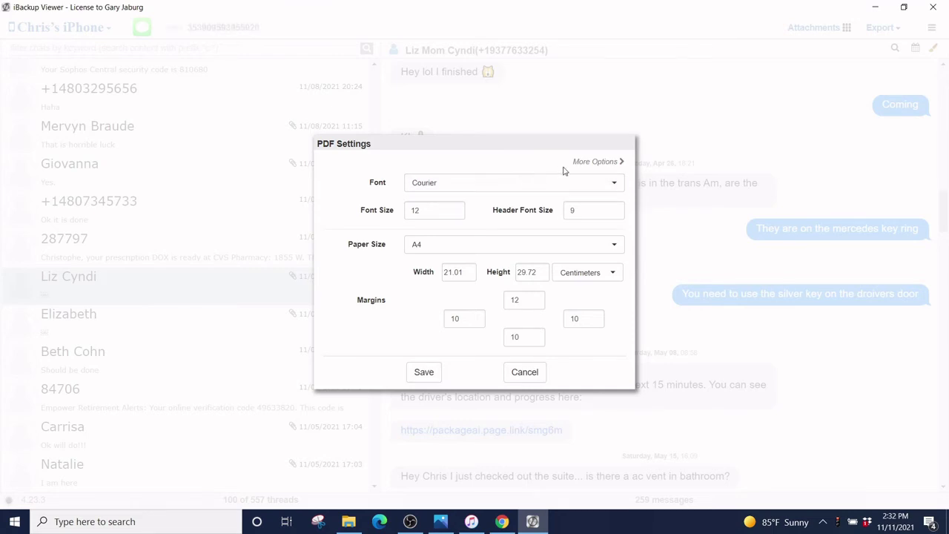
pyautogui.click(595, 161)
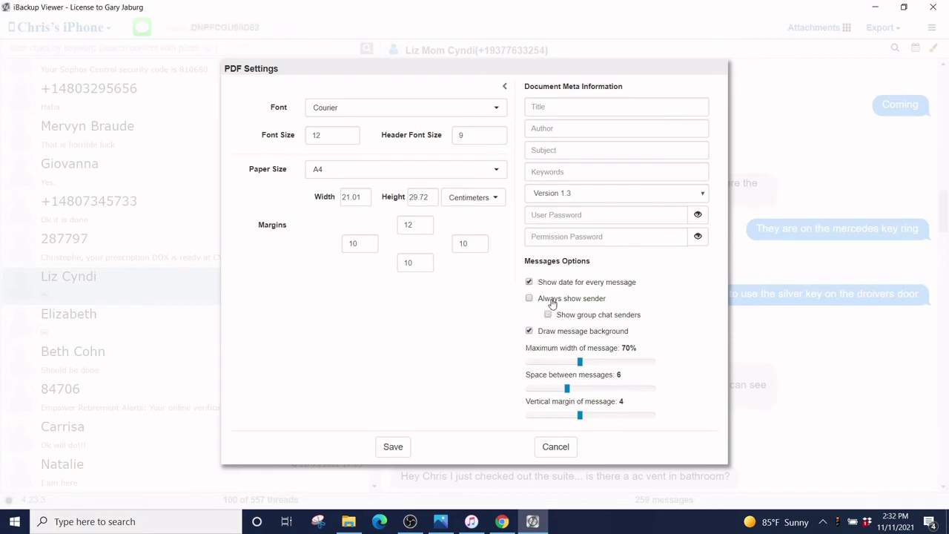
# Step: Save the PDF under the existing export's name plus ' 2', then switch to Chrome
pyautogui.click(408, 451)
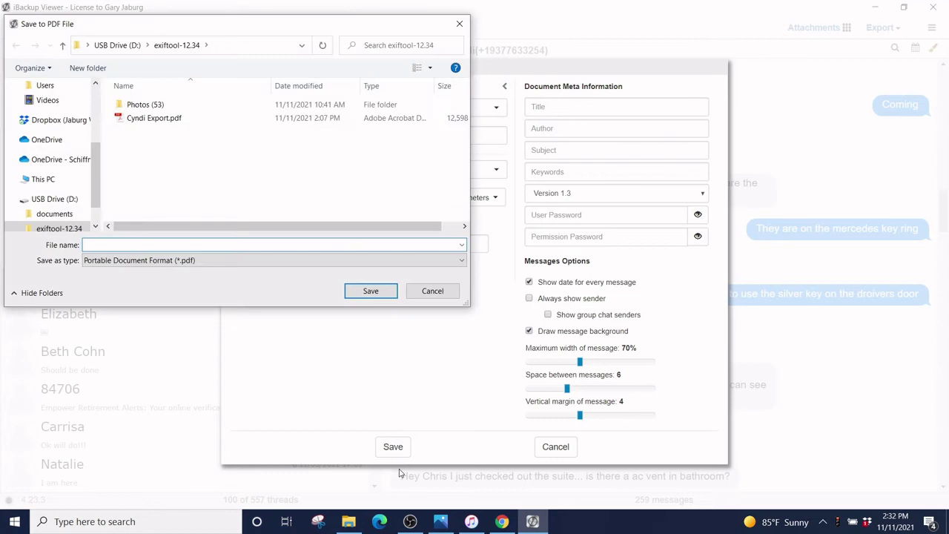
pyautogui.click(145, 119)
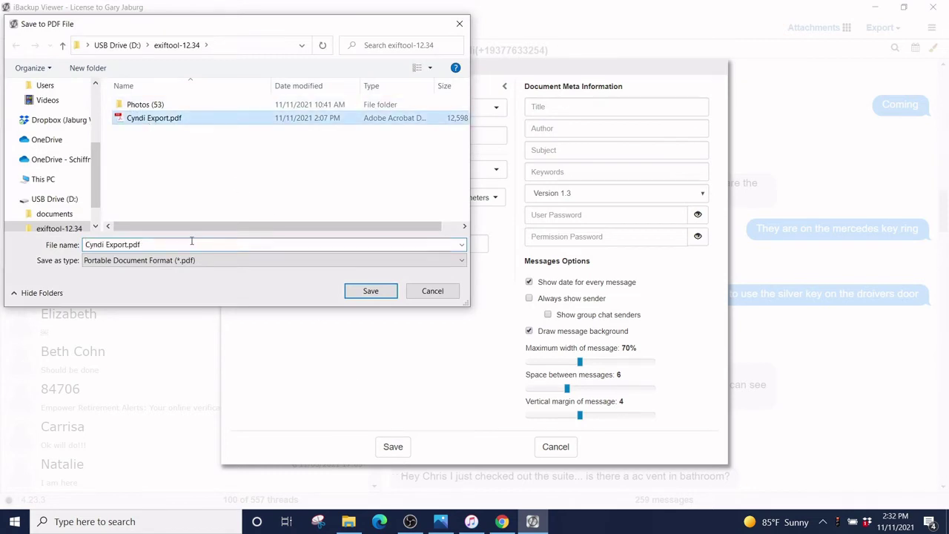
pyautogui.click(120, 244)
pyautogui.click(127, 245)
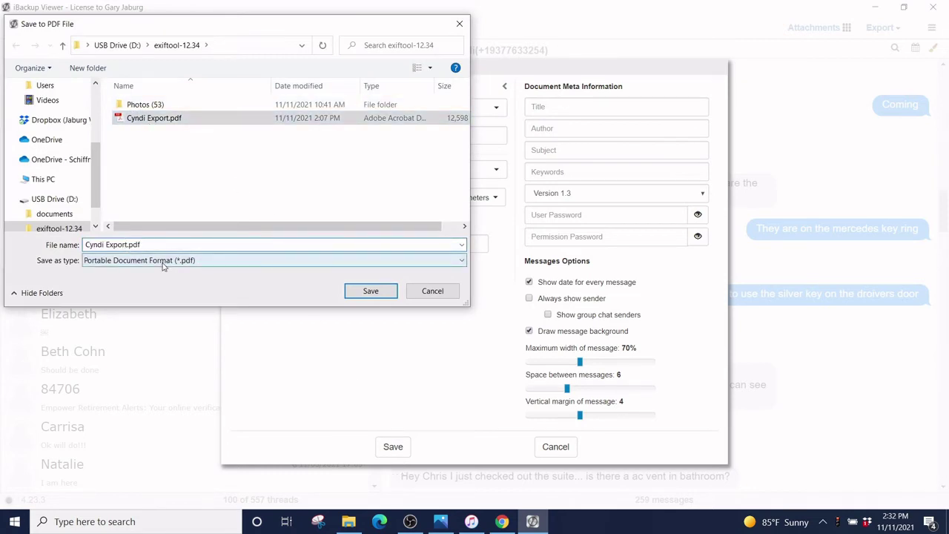
pyautogui.write('2')
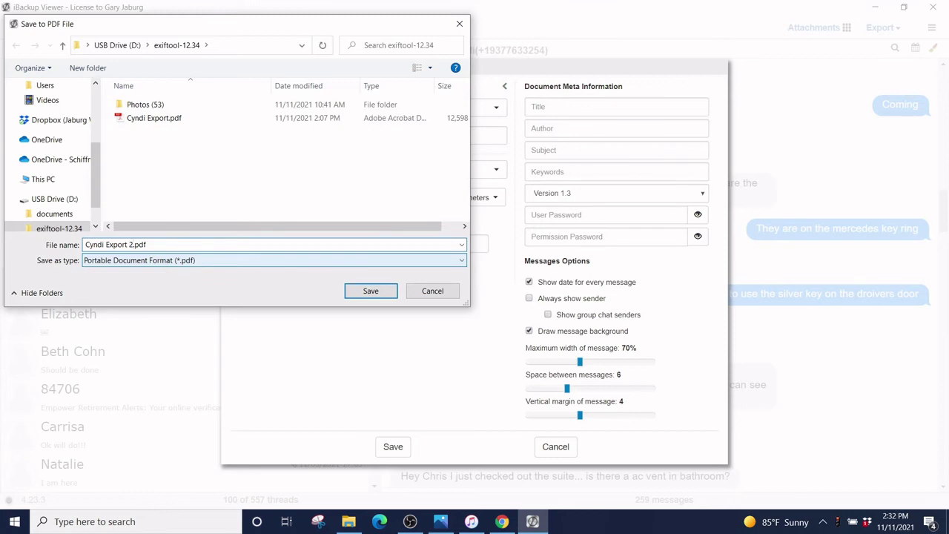
pyautogui.press('Return')
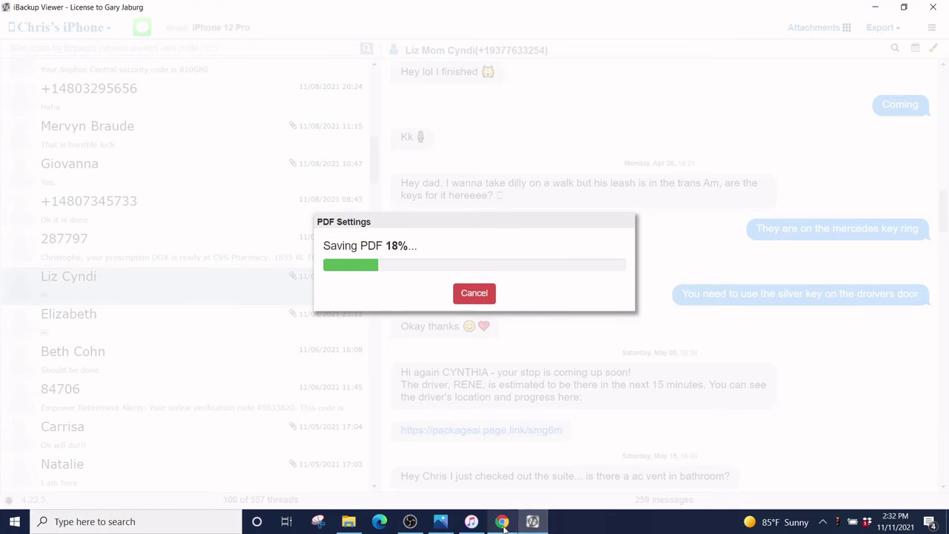
pyautogui.moveTo(497, 524)
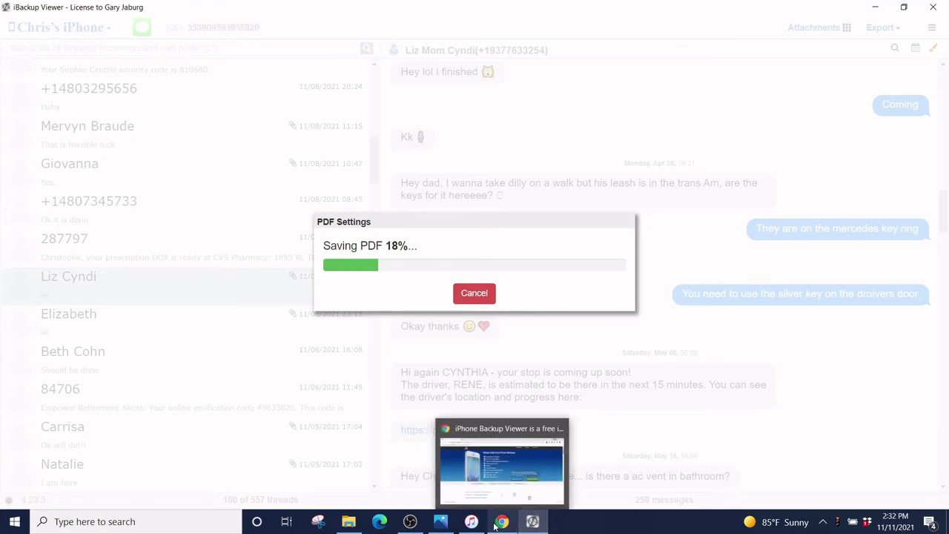
pyautogui.click(509, 499)
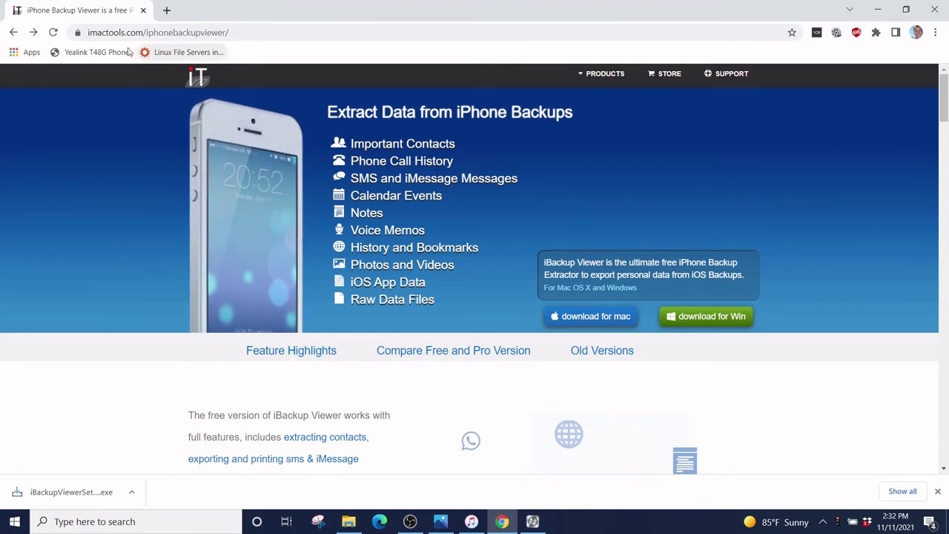
# Step: Go to the imactools.com store and scroll to iBackup Viewer Pro at $39.95 for a single license
pyautogui.click(259, 31)
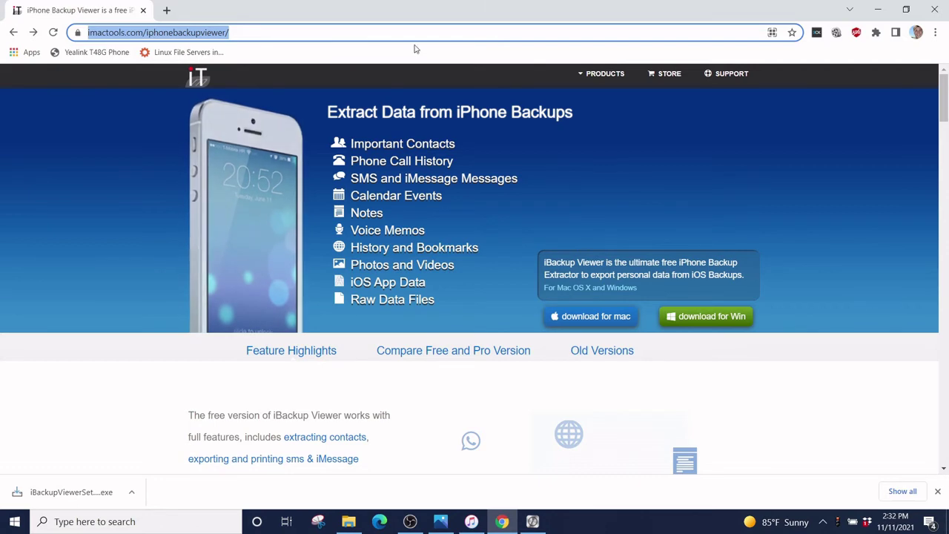
pyautogui.click(669, 77)
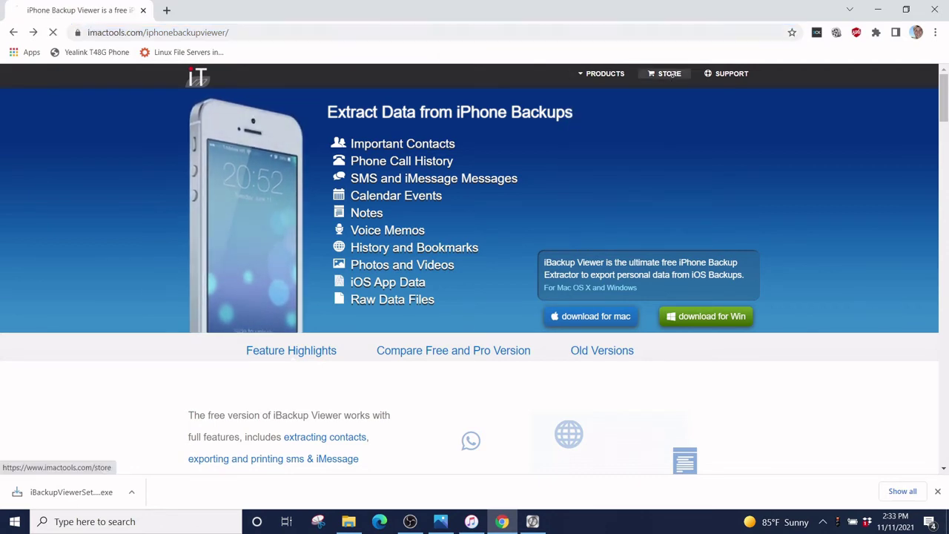
pyautogui.scroll(-3, 330, 243)
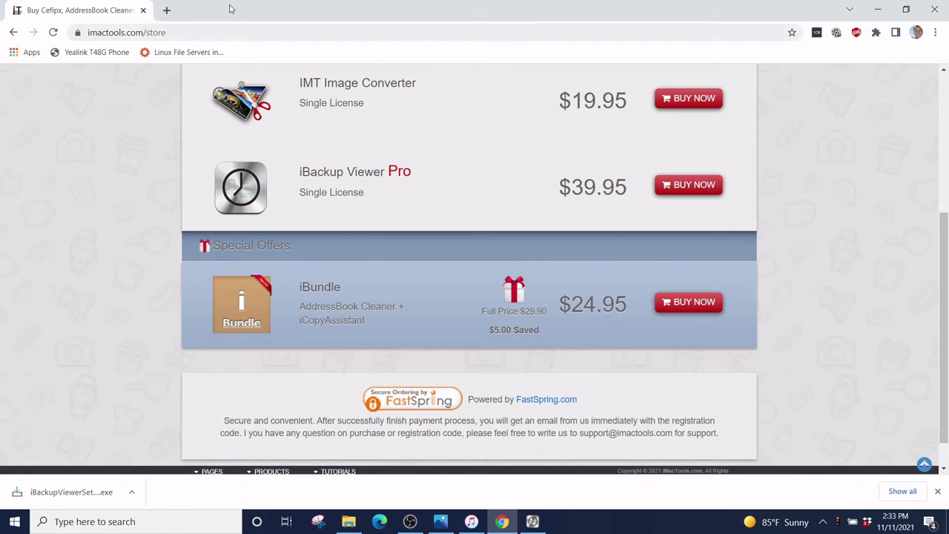
# Step: Restore and minimize Chrome to bring back iBackup Viewer's PDF save in progress
pyautogui.doubleClick(734, 6)
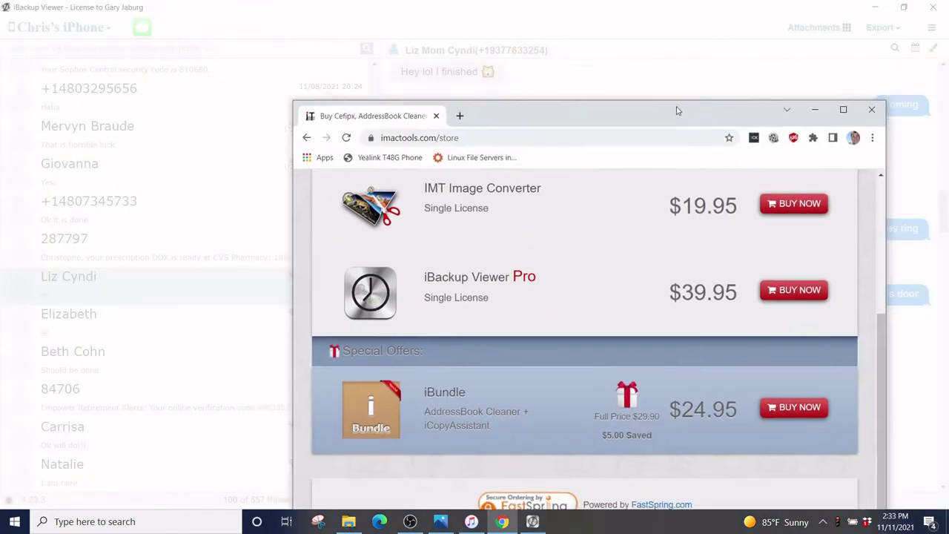
pyautogui.click(795, 97)
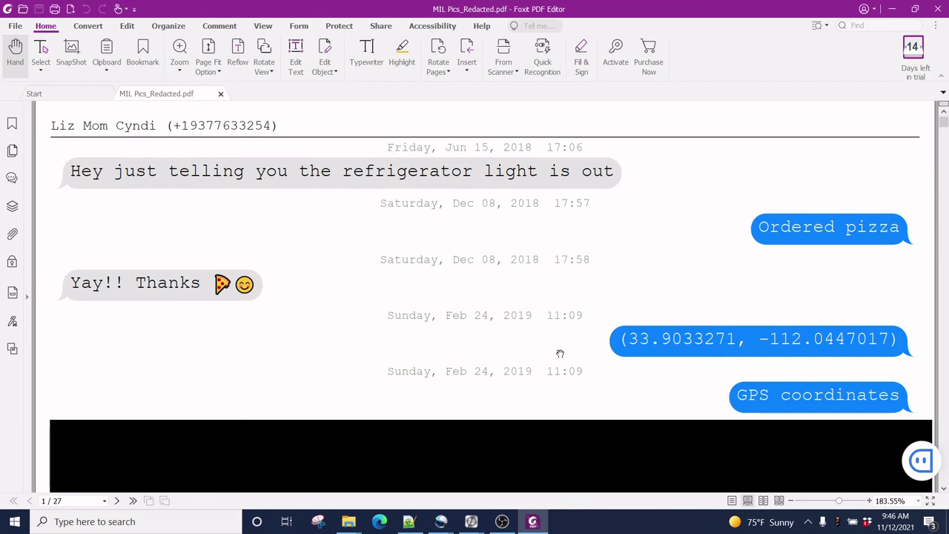
# Step: Scroll the exported conversation PDF from page 6 past the Apr 19, 2020 photos to page 11
pyautogui.scroll(-1, 560, 354)
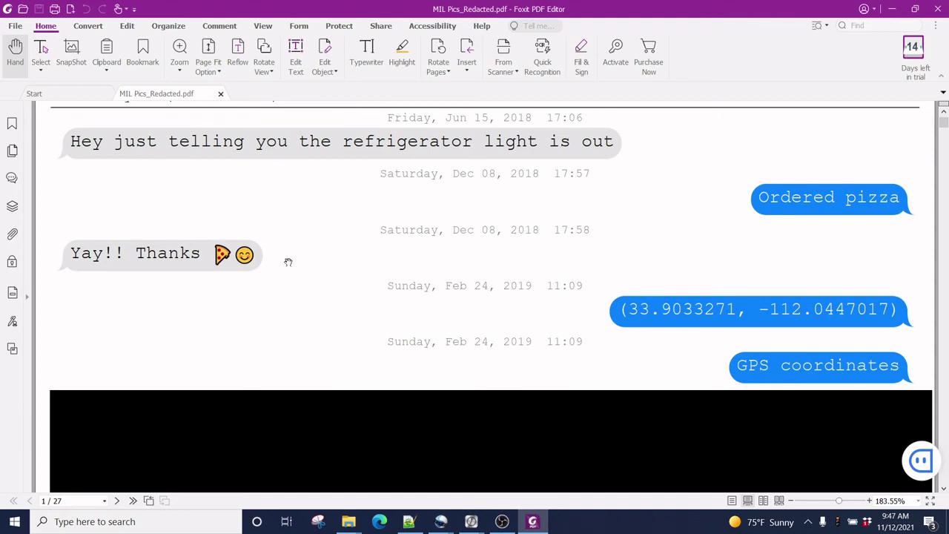
pyautogui.scroll(-10, 292, 346)
pyautogui.scroll(-12, 297, 342)
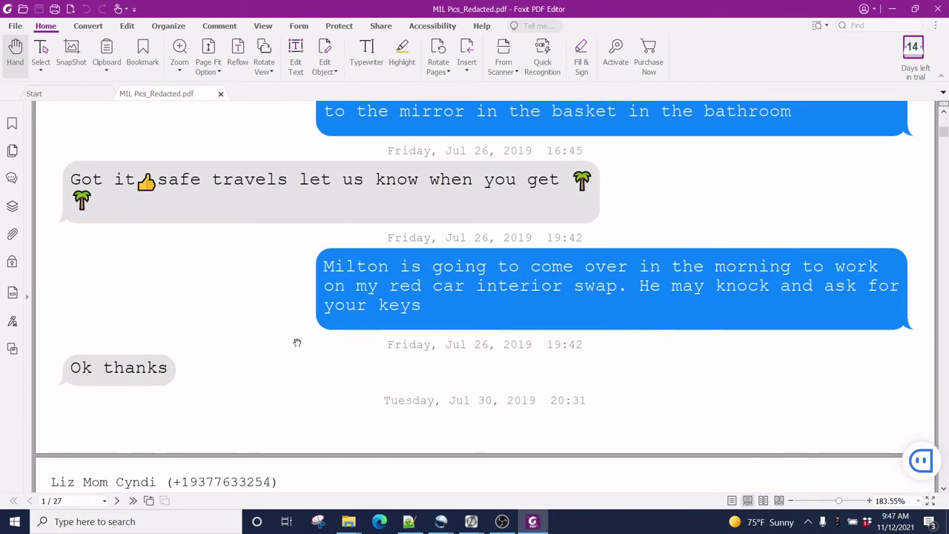
pyautogui.scroll(-3, 540, 282)
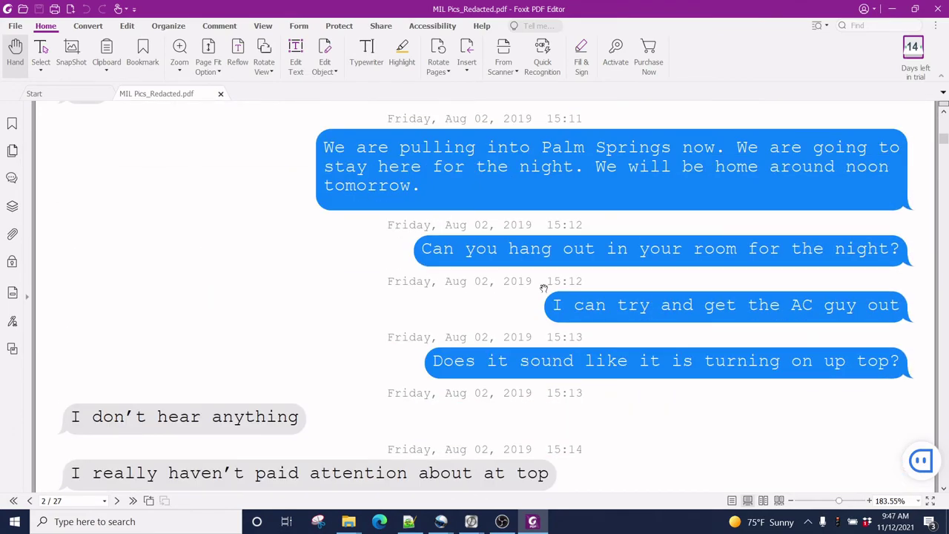
pyautogui.scroll(-10, 488, 307)
pyautogui.scroll(-13, 485, 311)
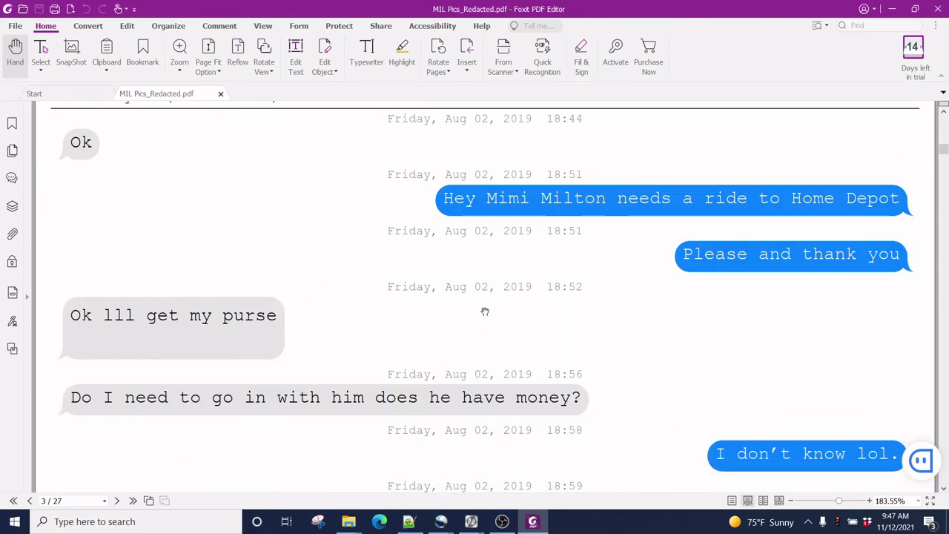
pyautogui.scroll(-15, 485, 311)
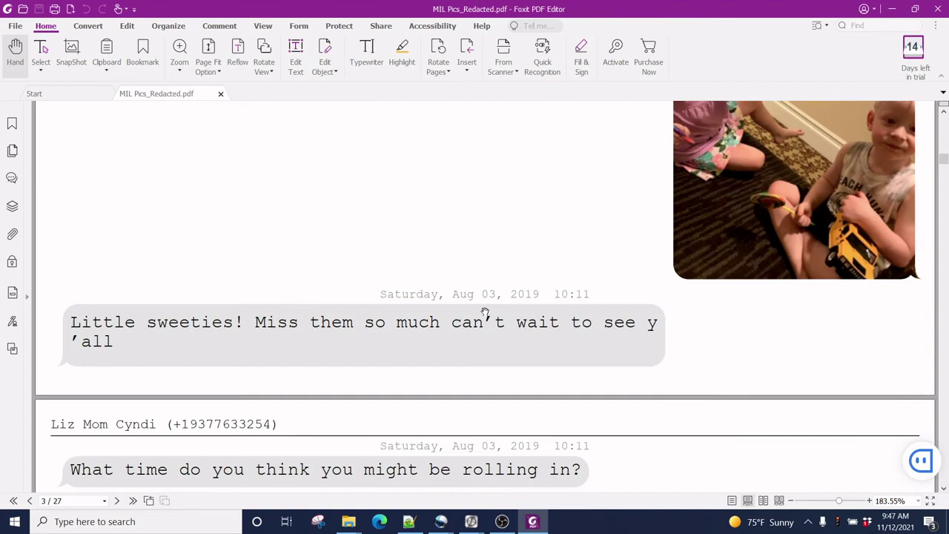
pyautogui.scroll(-15, 485, 311)
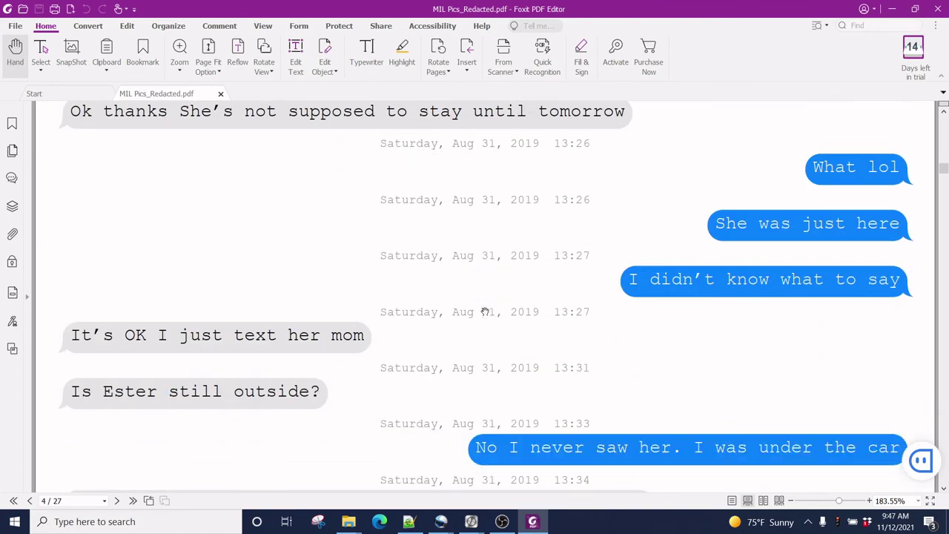
pyautogui.scroll(-15, 485, 312)
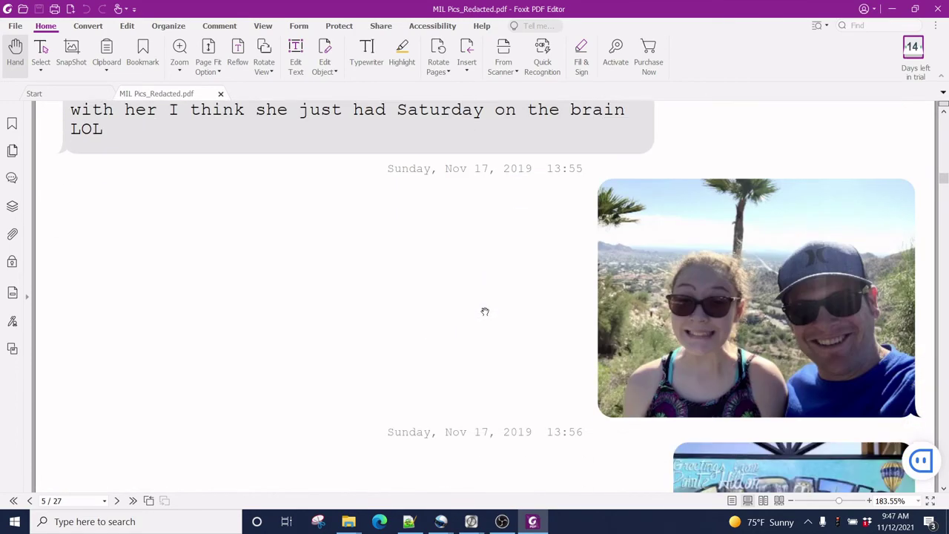
pyautogui.scroll(-15, 485, 312)
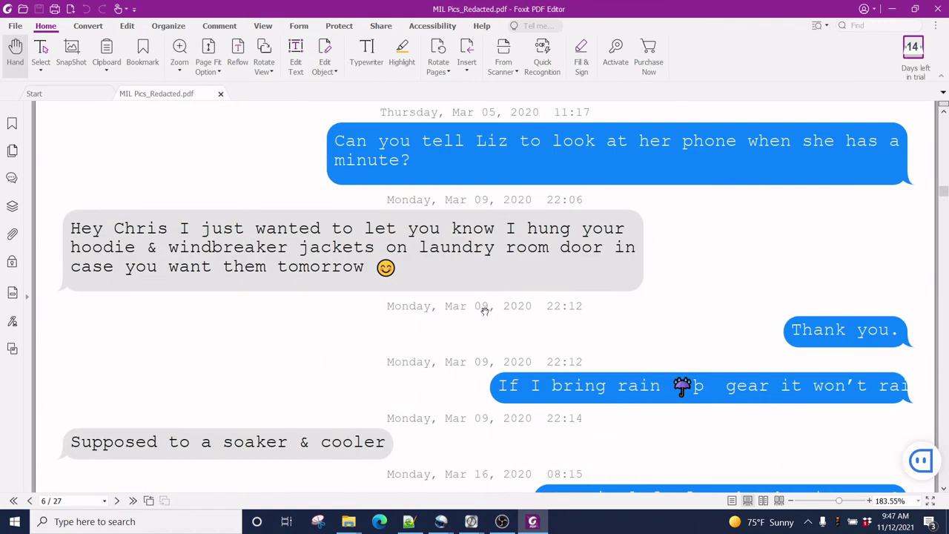
pyautogui.scroll(-15, 485, 312)
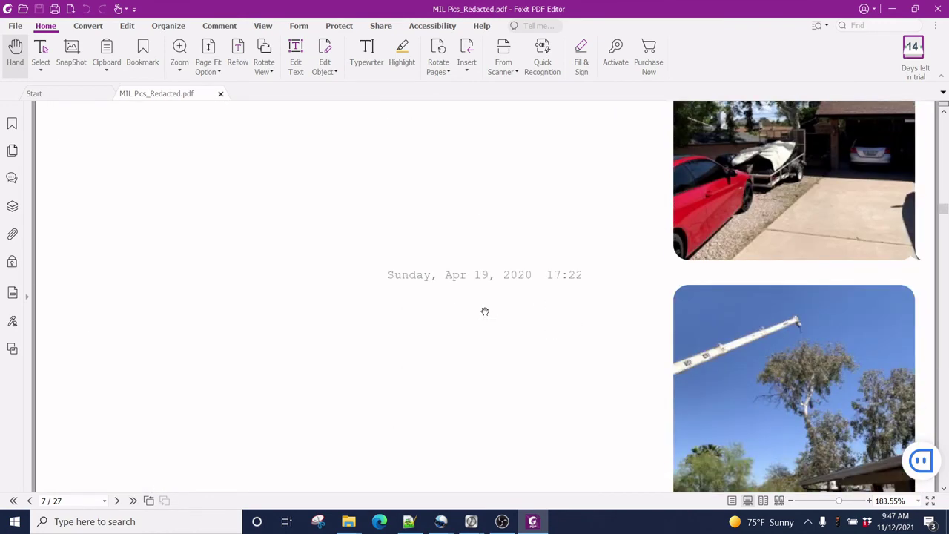
pyautogui.scroll(-4, 485, 312)
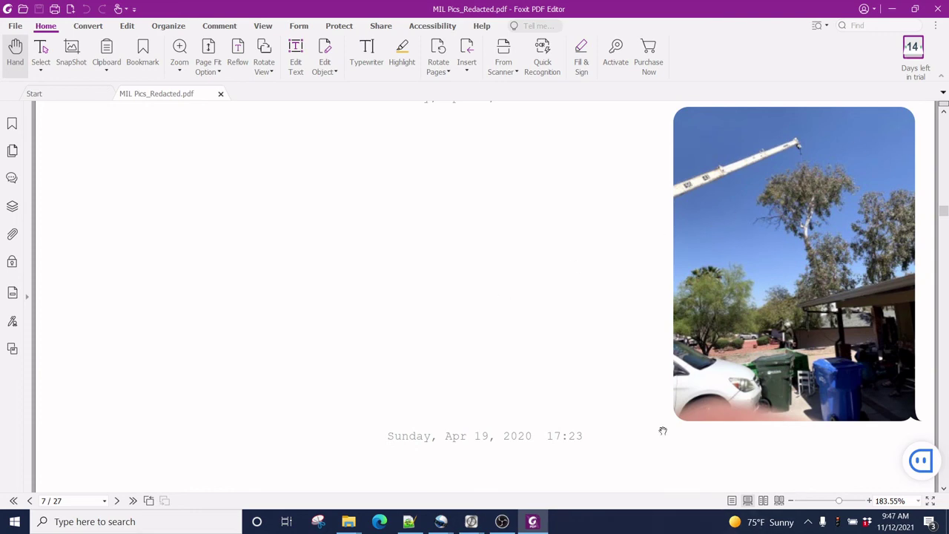
pyautogui.scroll(-10, 842, 286)
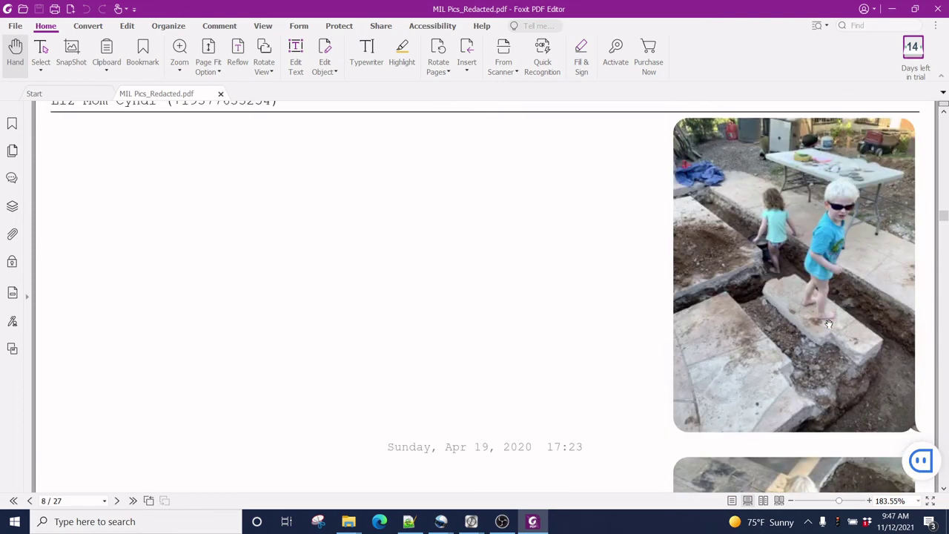
pyautogui.scroll(-14, 829, 324)
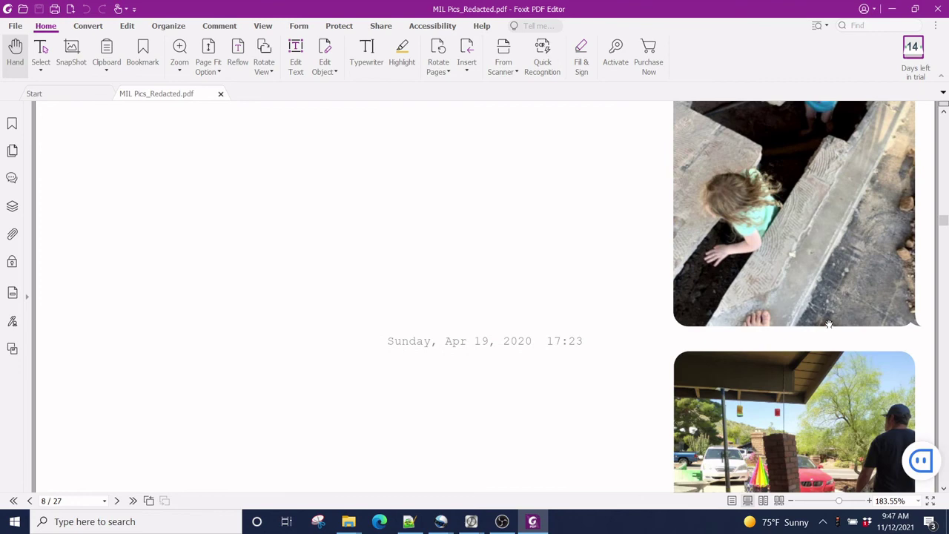
pyautogui.scroll(1, 828, 324)
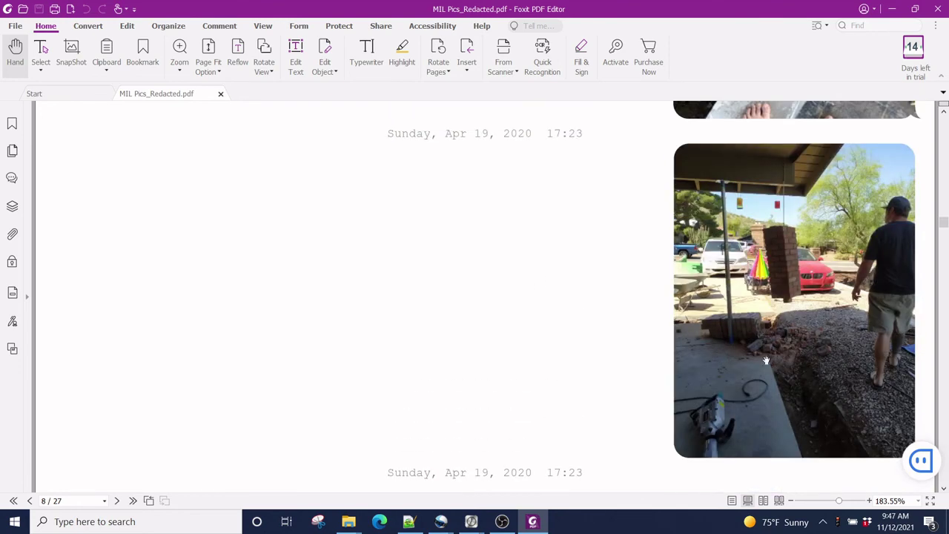
pyautogui.scroll(-14, 766, 361)
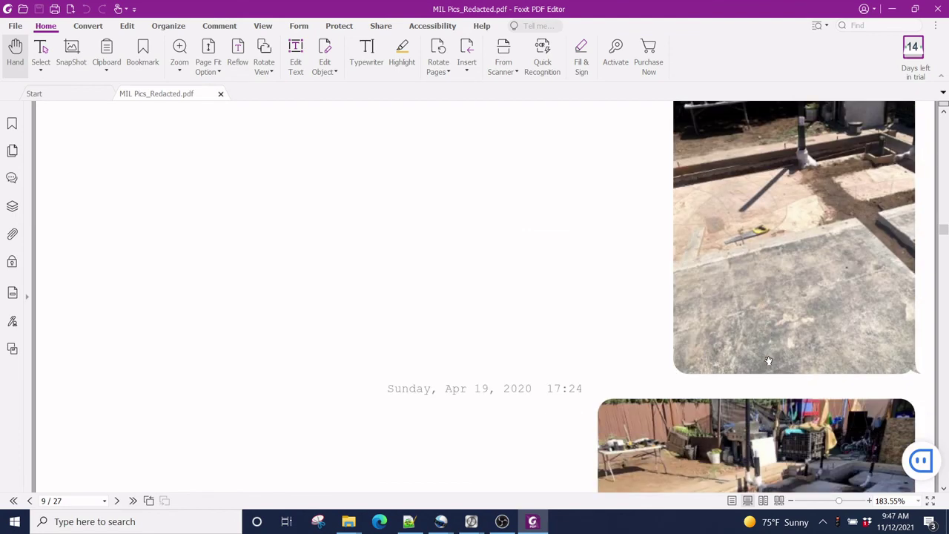
pyautogui.scroll(-4, 768, 362)
pyautogui.scroll(-3, 768, 361)
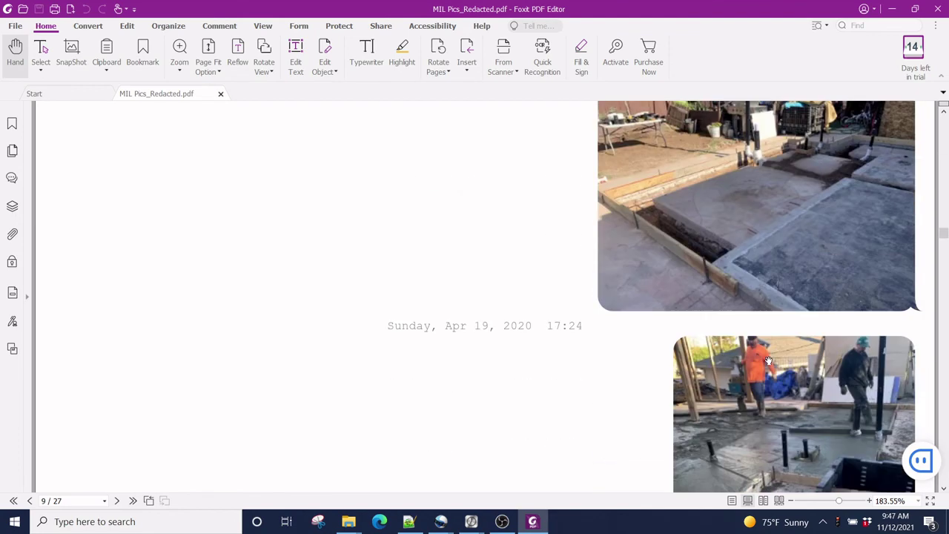
pyautogui.scroll(-10, 769, 361)
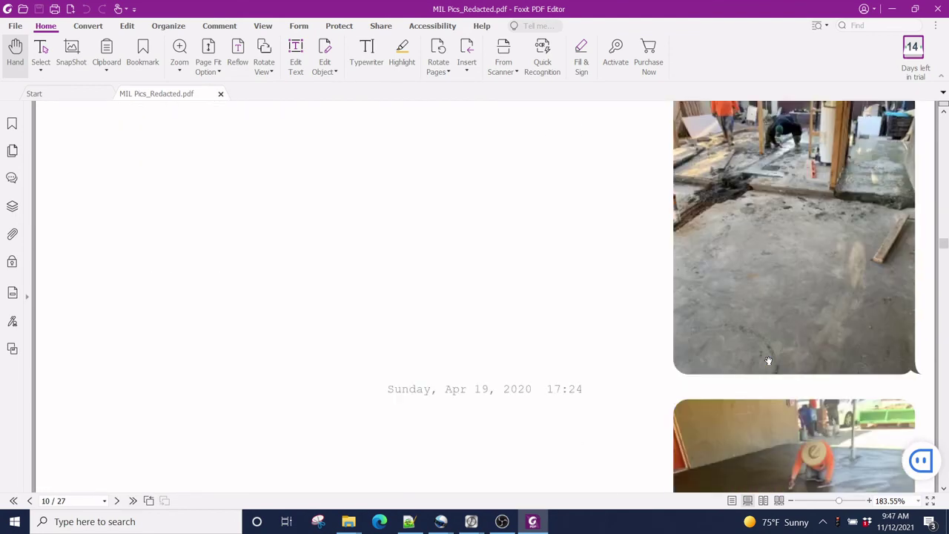
pyautogui.scroll(-20, 769, 361)
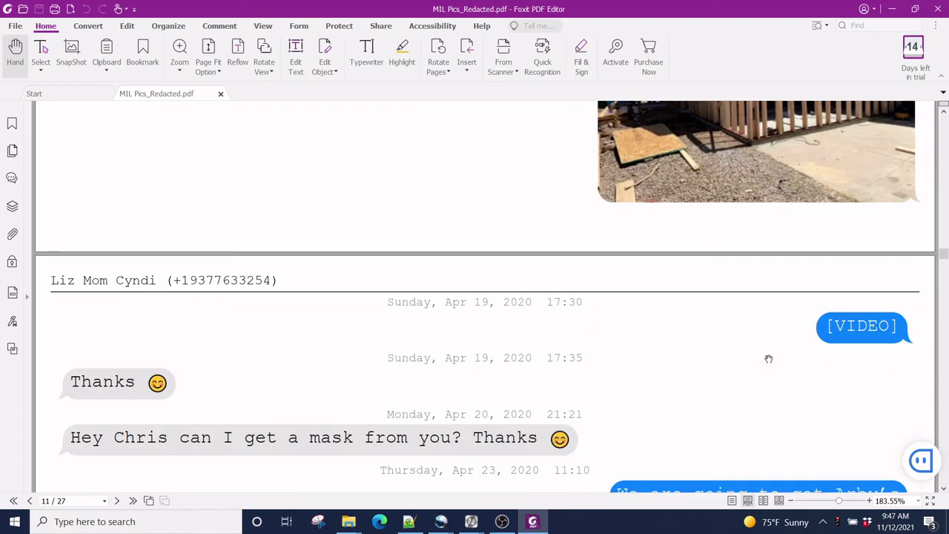
# Step: Scroll from page 11 through the Oct–Nov 2020 messages to the emoji bubbles on page 22
pyautogui.scroll(-20, 769, 359)
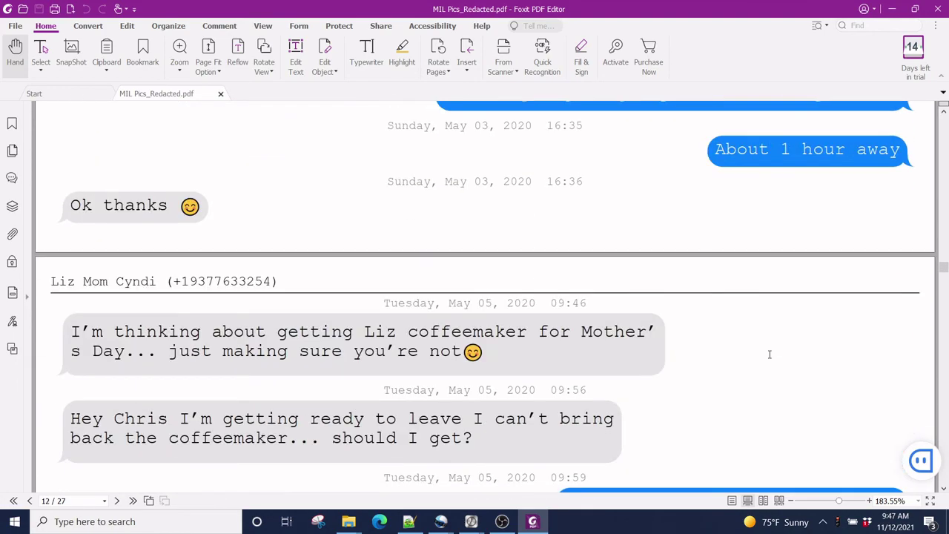
pyautogui.scroll(-20, 769, 355)
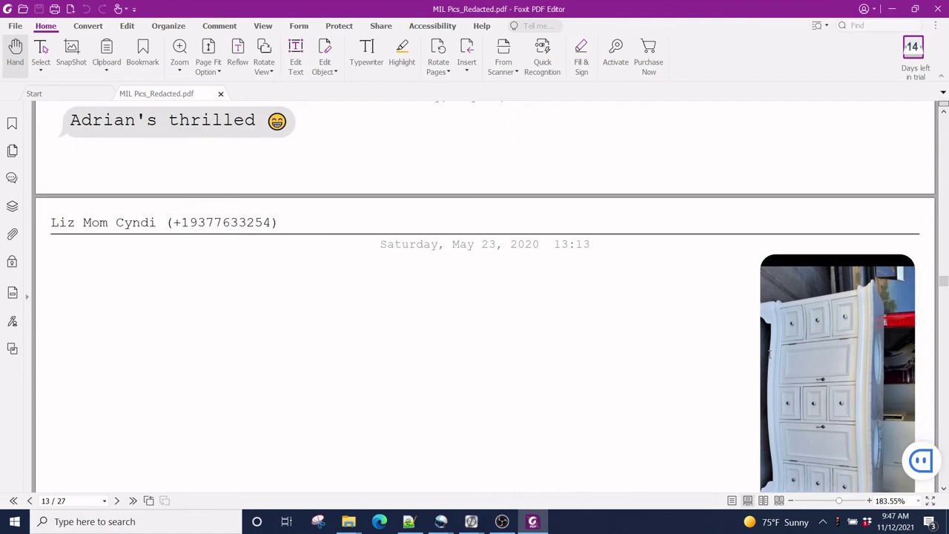
pyautogui.scroll(-20, 770, 355)
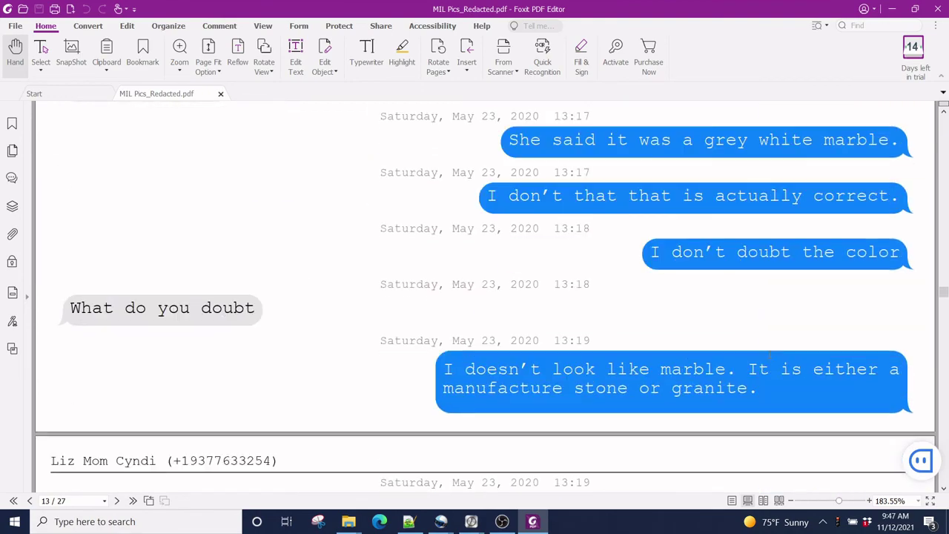
pyautogui.scroll(-20, 770, 354)
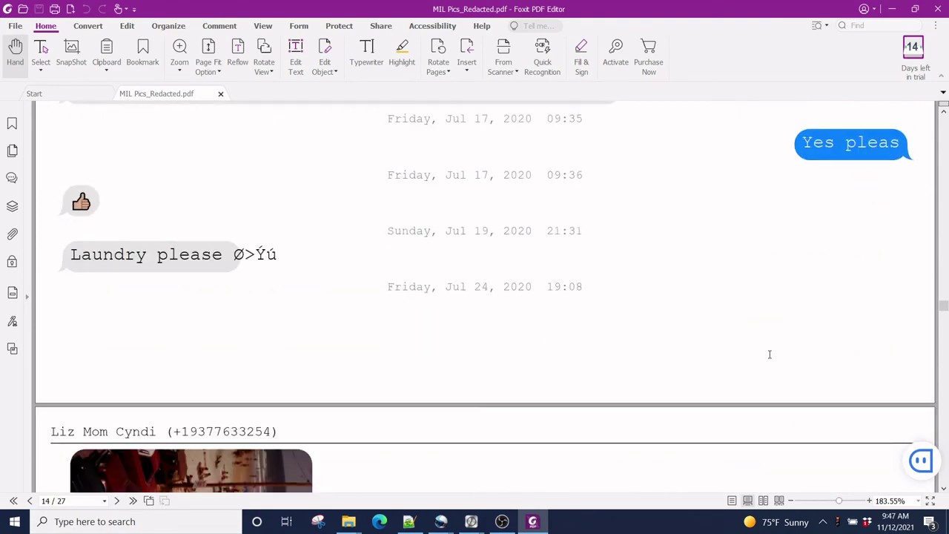
pyautogui.scroll(-20, 770, 355)
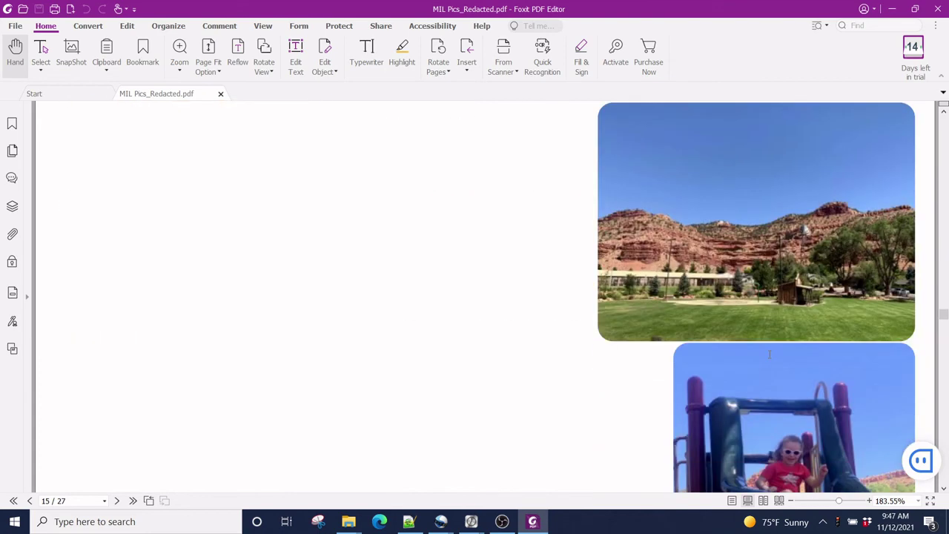
pyautogui.scroll(-20, 770, 354)
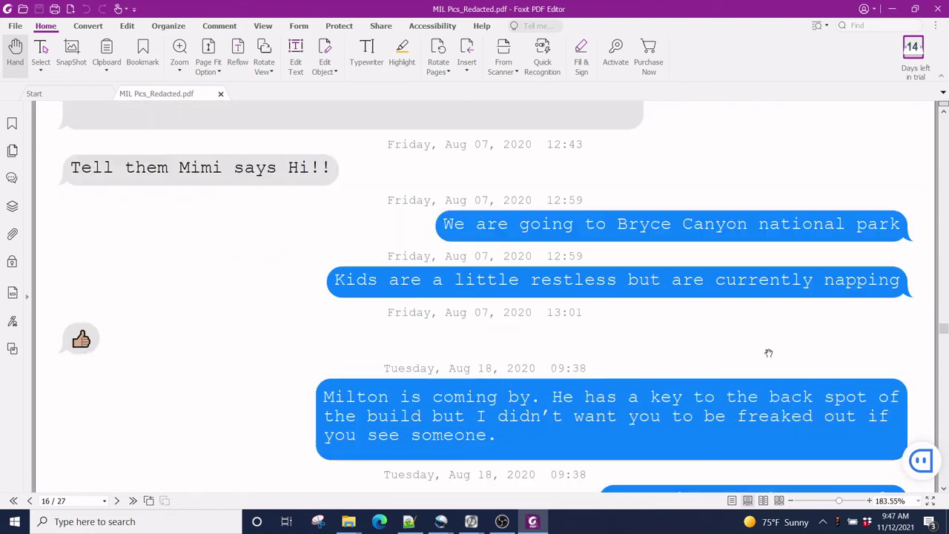
pyautogui.scroll(-20, 769, 354)
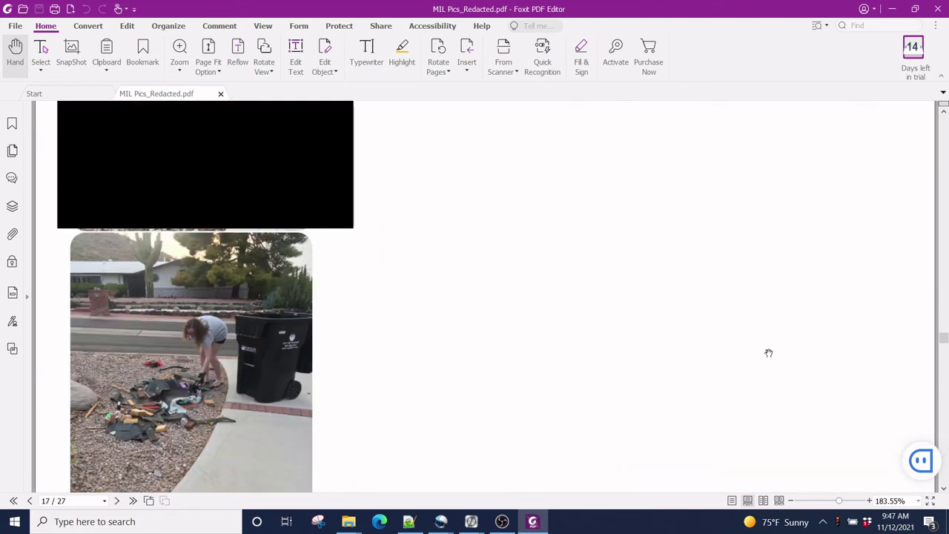
pyautogui.scroll(-20, 769, 353)
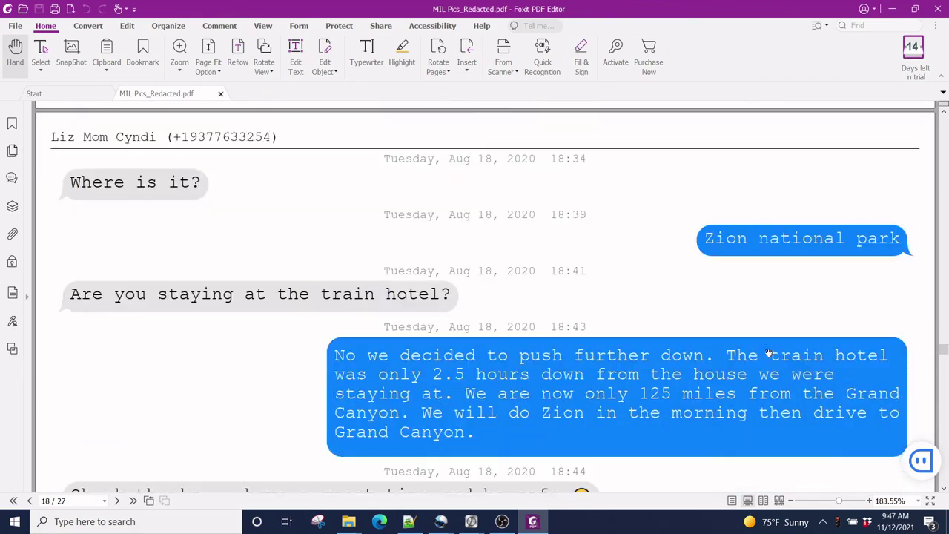
pyautogui.scroll(-10, 769, 353)
pyautogui.scroll(-20, 769, 353)
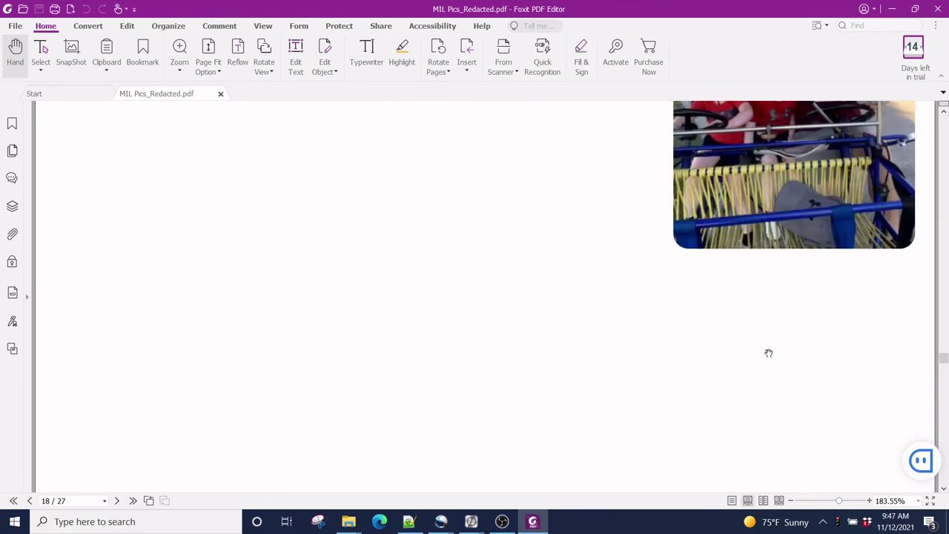
pyautogui.scroll(-15, 769, 353)
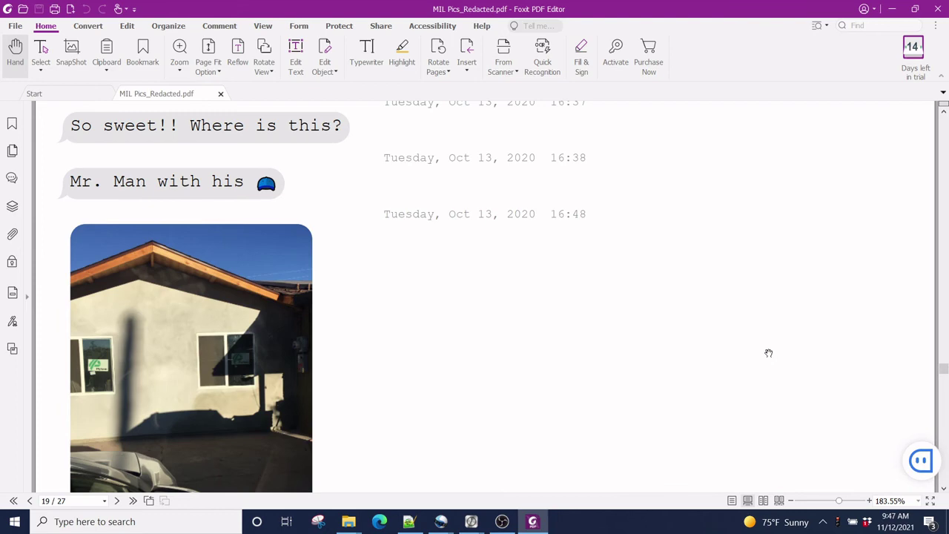
pyautogui.scroll(-15, 763, 364)
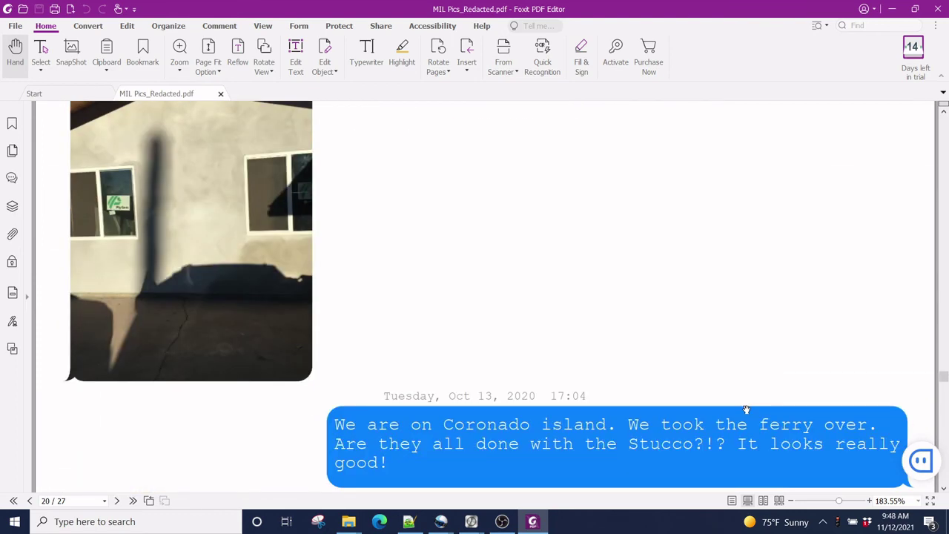
pyautogui.scroll(-20, 746, 409)
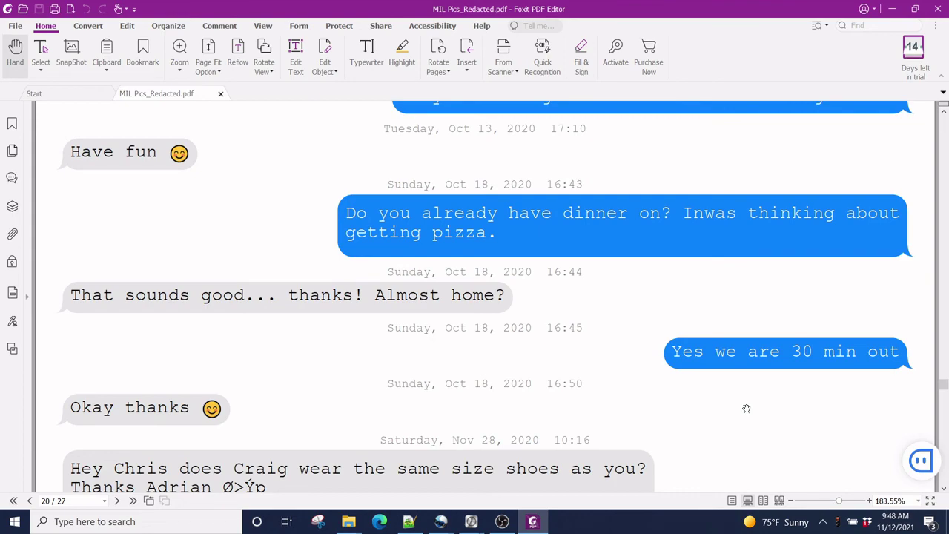
pyautogui.scroll(-20, 747, 409)
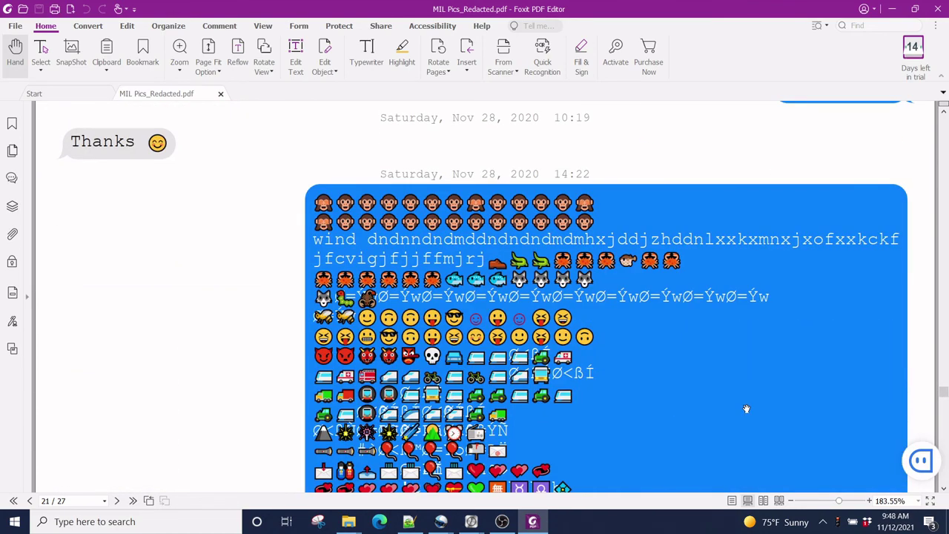
pyautogui.scroll(-5, 747, 408)
pyautogui.scroll(-3, 746, 409)
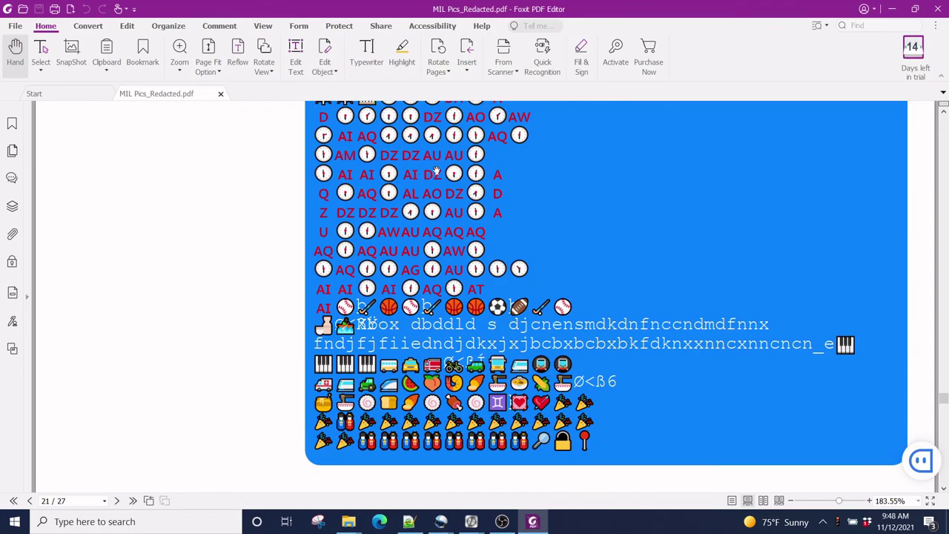
pyautogui.scroll(7, 566, 339)
pyautogui.scroll(4, 566, 339)
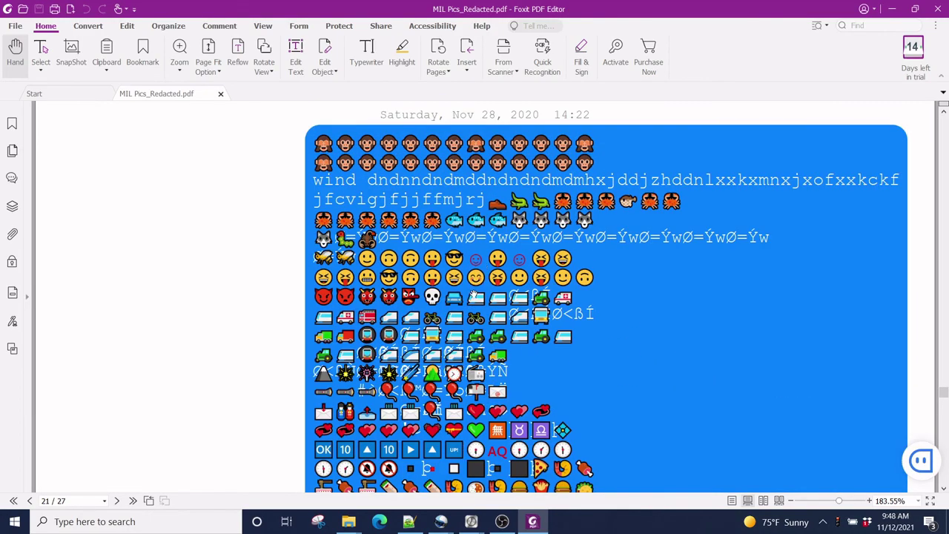
pyautogui.scroll(-10, 477, 302)
pyautogui.scroll(-20, 477, 304)
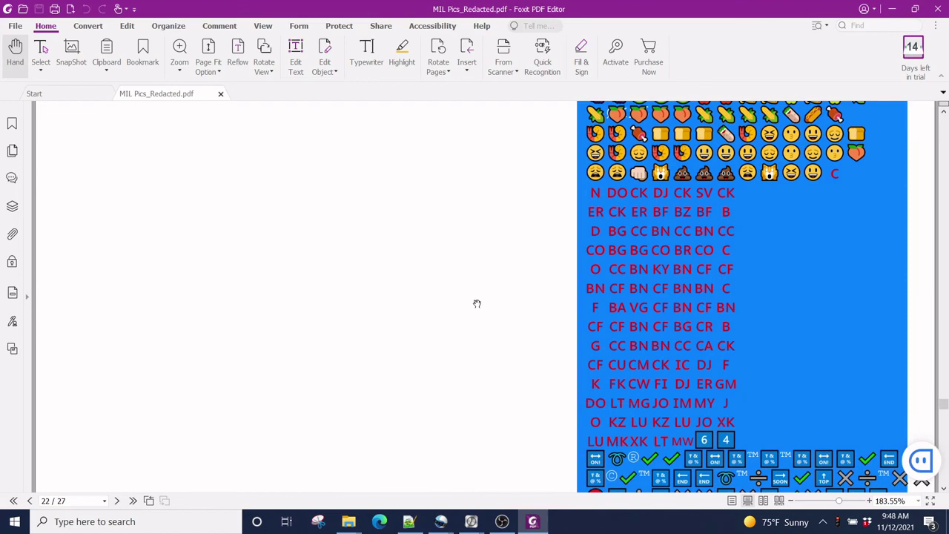
pyautogui.scroll(-12, 479, 312)
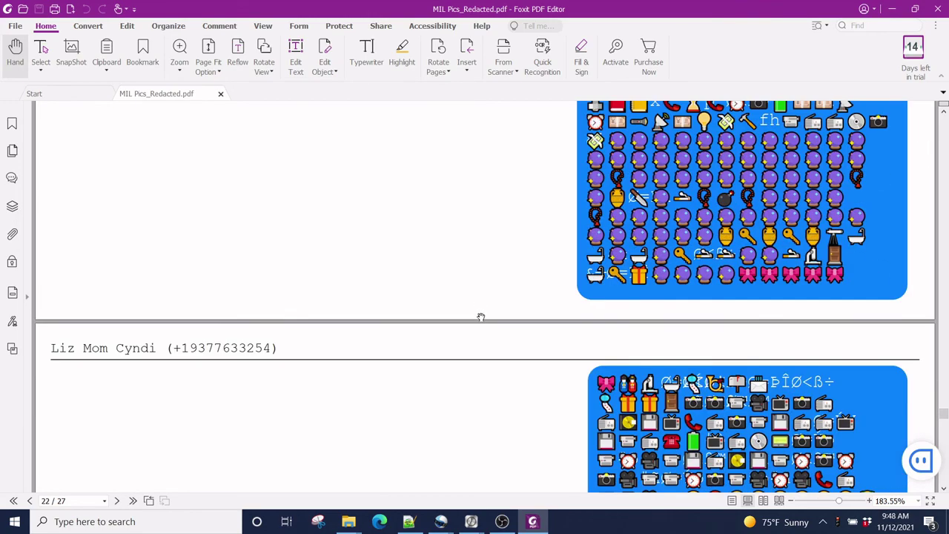